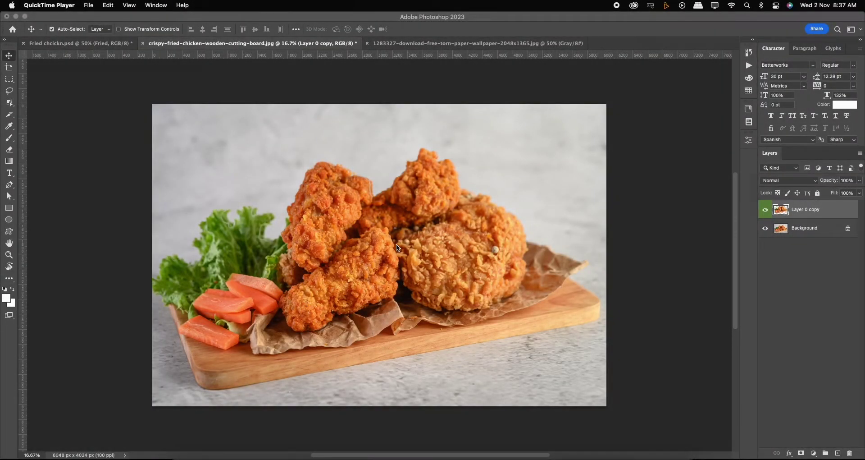
Create a blank white 1080 × 1350 px, 200 ppi document from the recent preset.
click(397, 245)
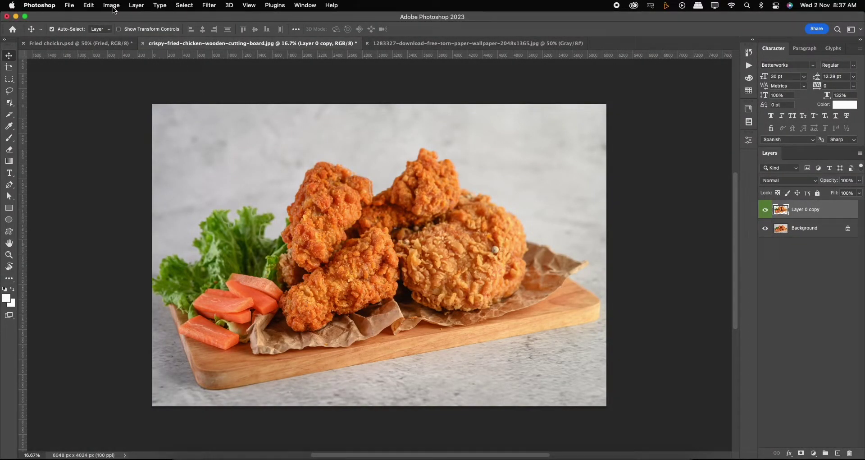
click(73, 5)
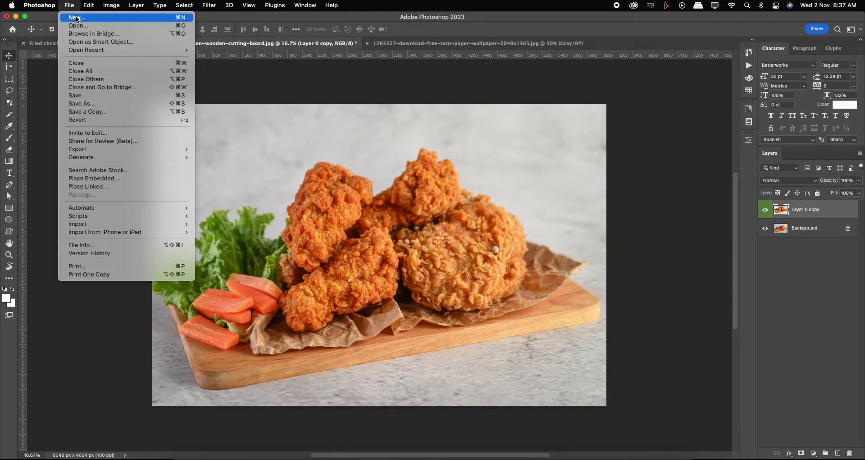
click(77, 18)
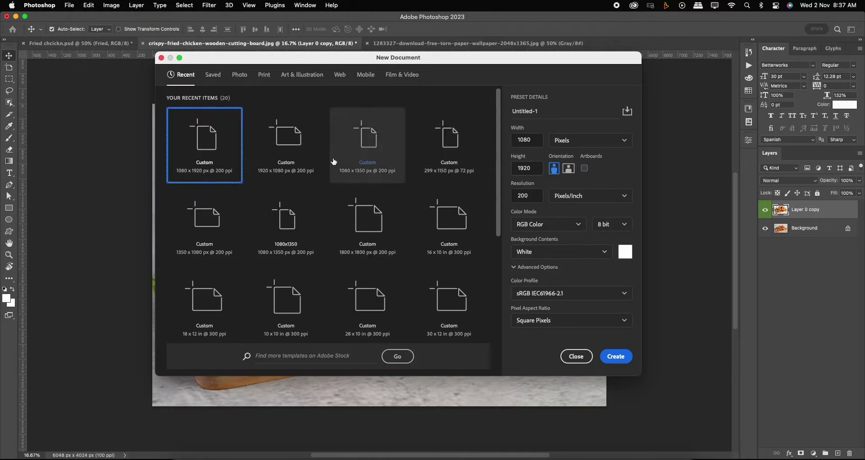
click(364, 139)
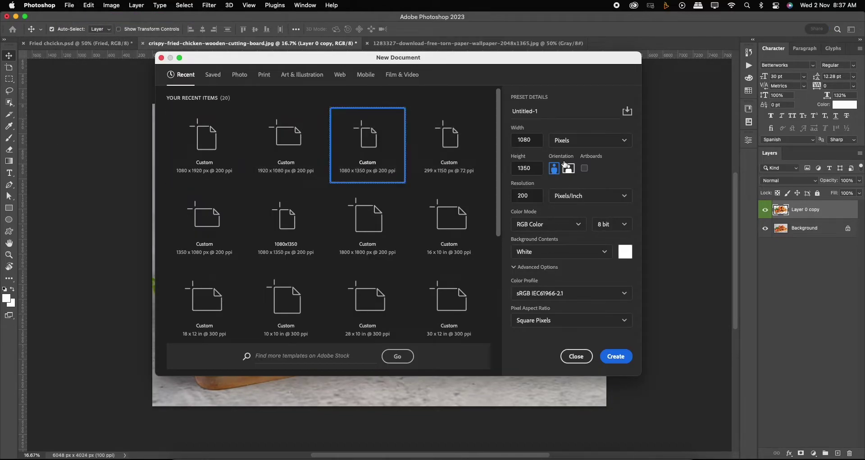
double_click(535, 173)
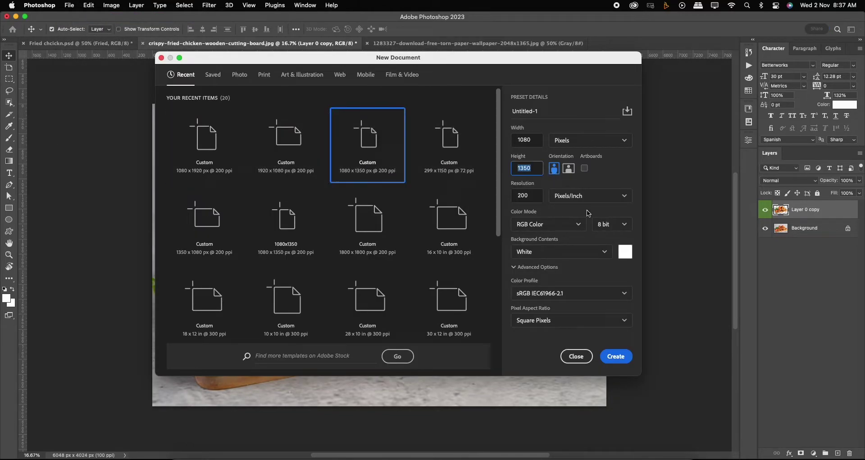
click(617, 355)
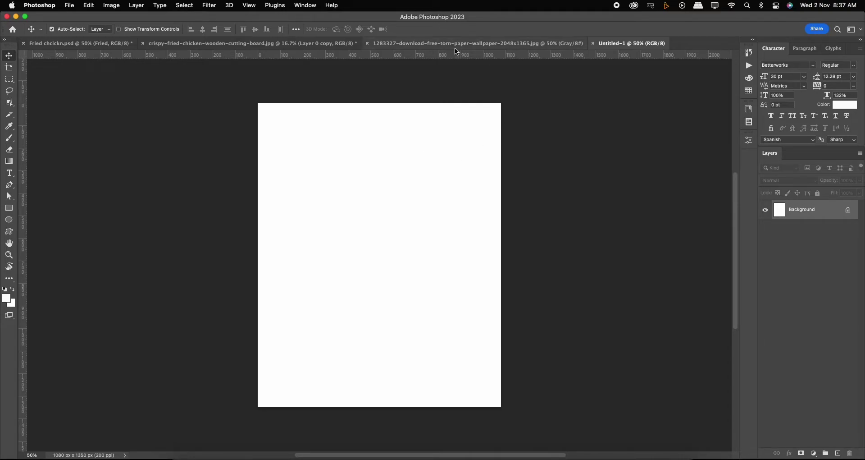
Hide the photo's Background layer and drag the cut-out chicken into Untitled-1 as a Smart Object.
click(322, 41)
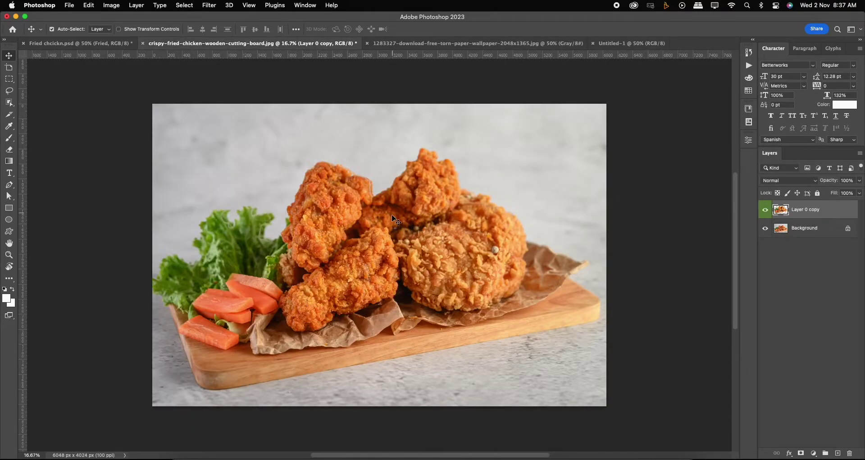
click(765, 228)
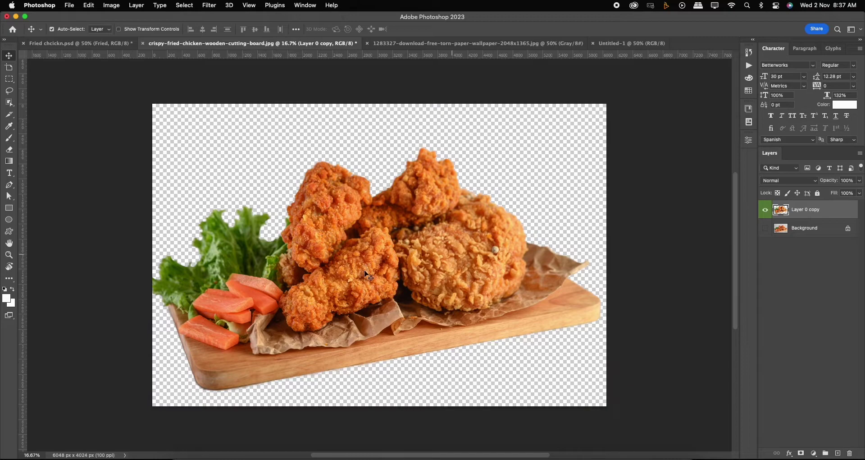
mouse_move(401, 258)
mouse_down()
mouse_move(425, 255)
mouse_move(362, 251)
mouse_up()
right_click(828, 212)
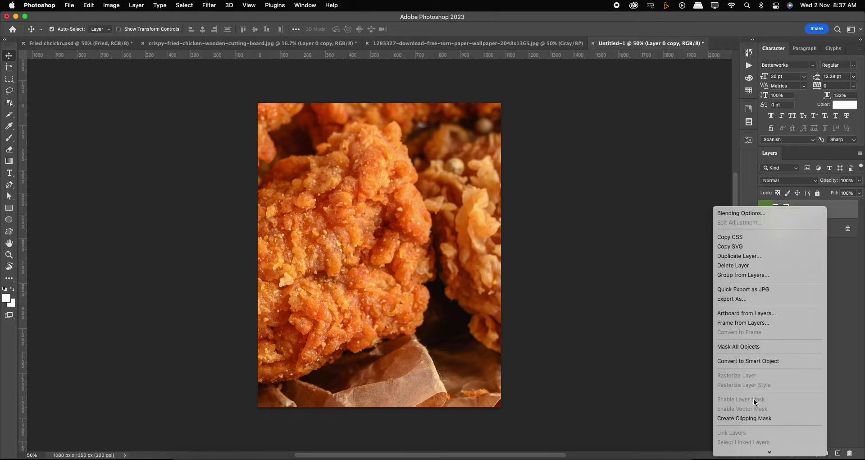
click(756, 358)
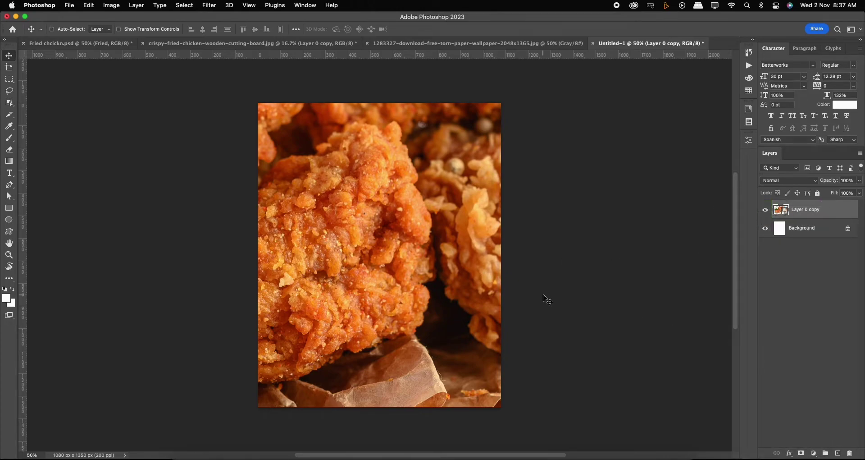
Scale the chicken down and position it in the canvas's lower half.
key(super+t)
key(super+0)
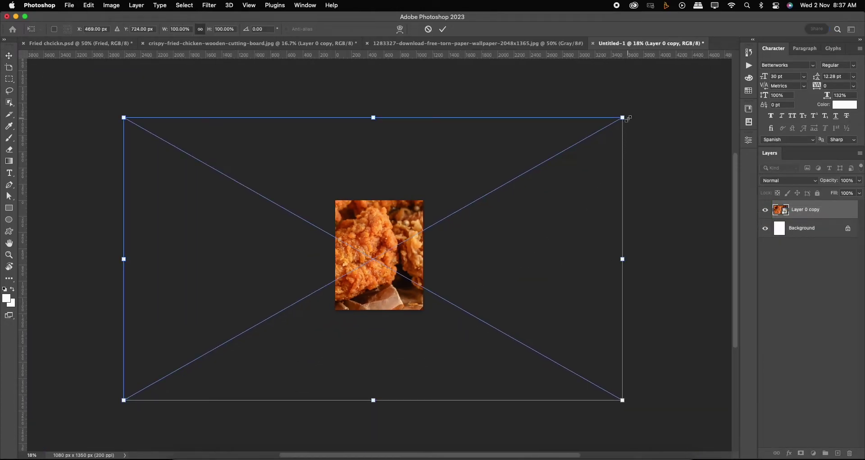
drag(628, 118, 427, 241)
key(super+0)
drag(406, 278, 424, 309)
drag(552, 229, 541, 232)
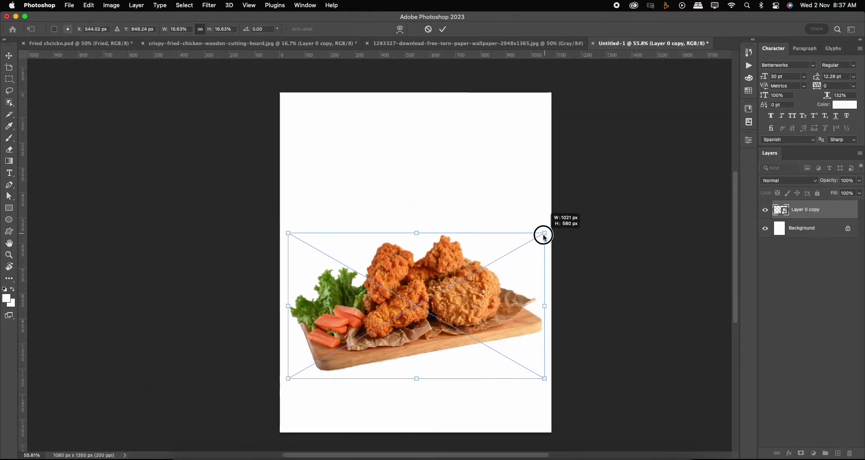
key(Return)
key(super+0)
drag(401, 271, 389, 289)
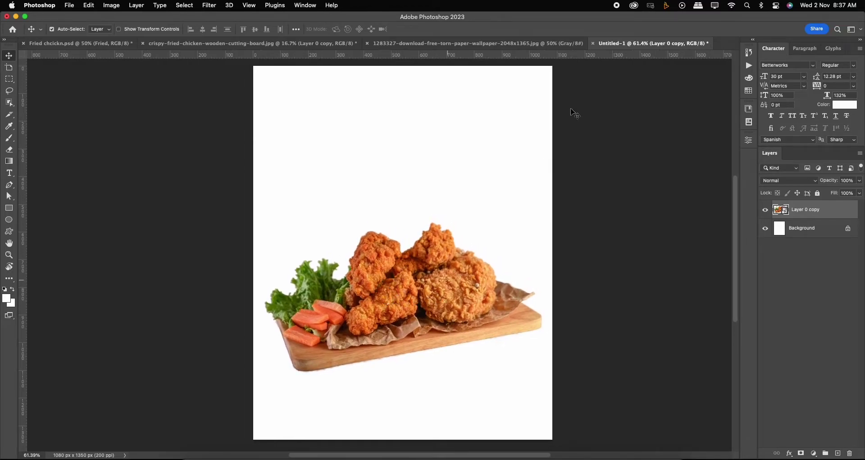
click(539, 44)
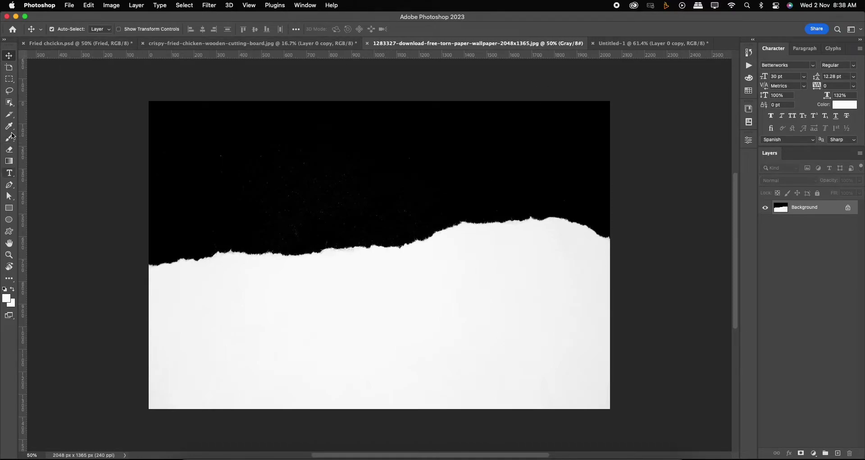
Select the white torn-paper area with the Magic Wand.
click(9, 102)
click(53, 119)
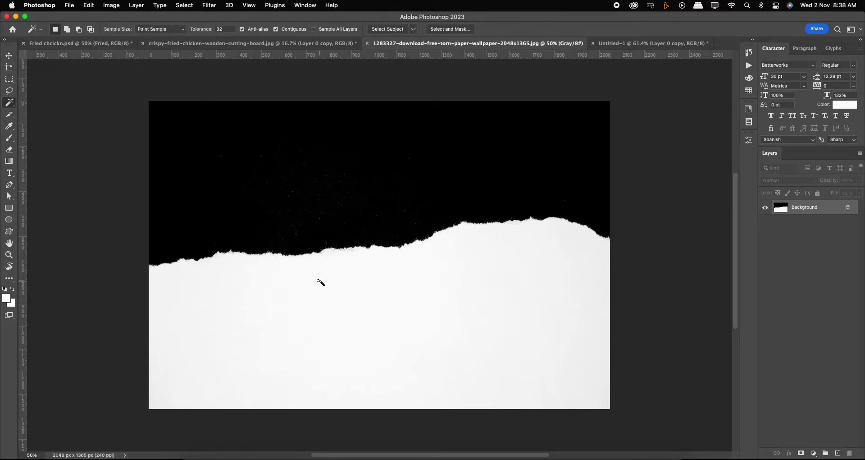
click(384, 284)
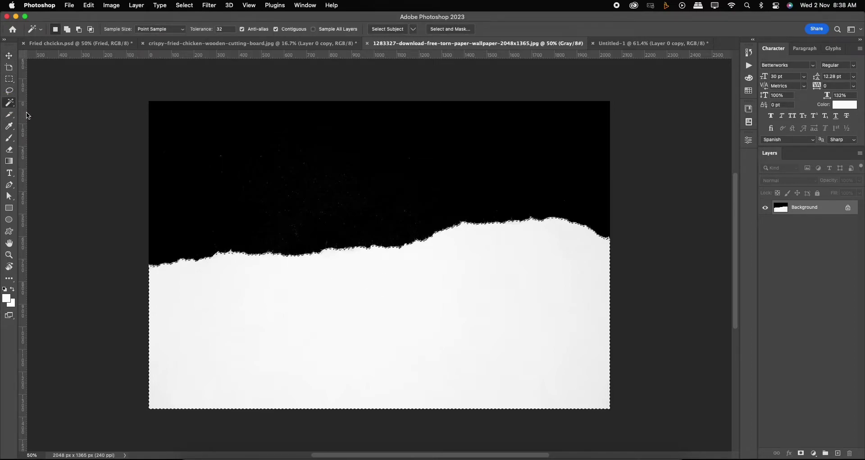
click(9, 55)
Paste the torn paper into the poster and move it down over the lower part.
click(653, 42)
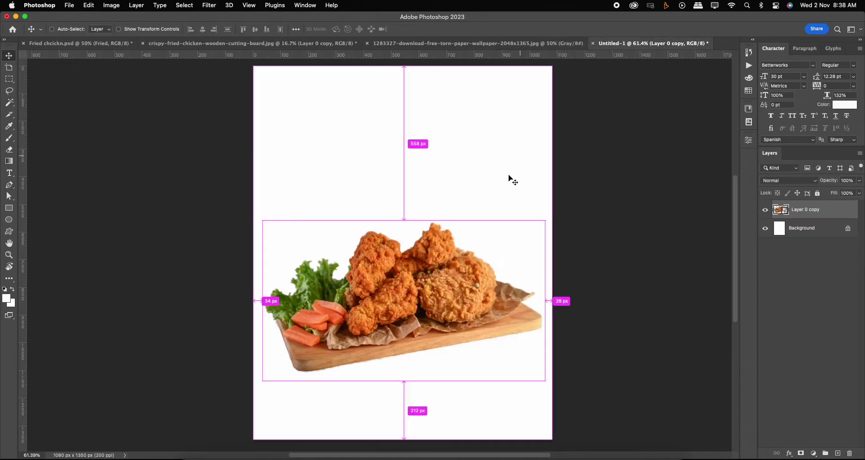
key(super+v)
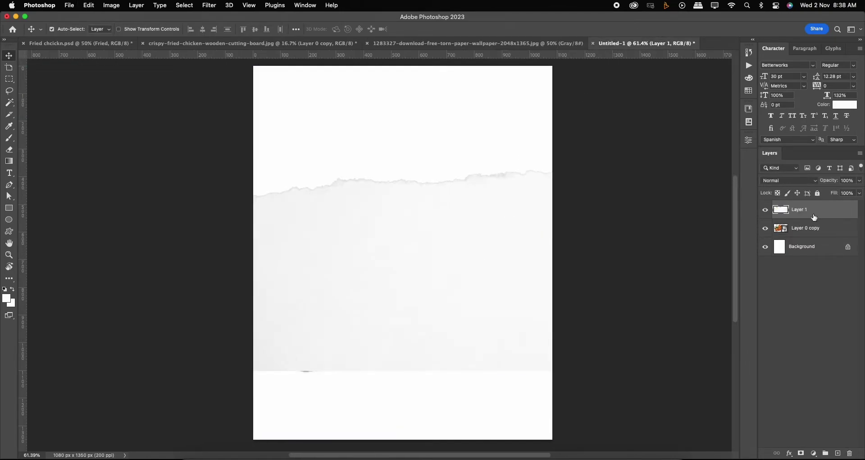
key(super+t)
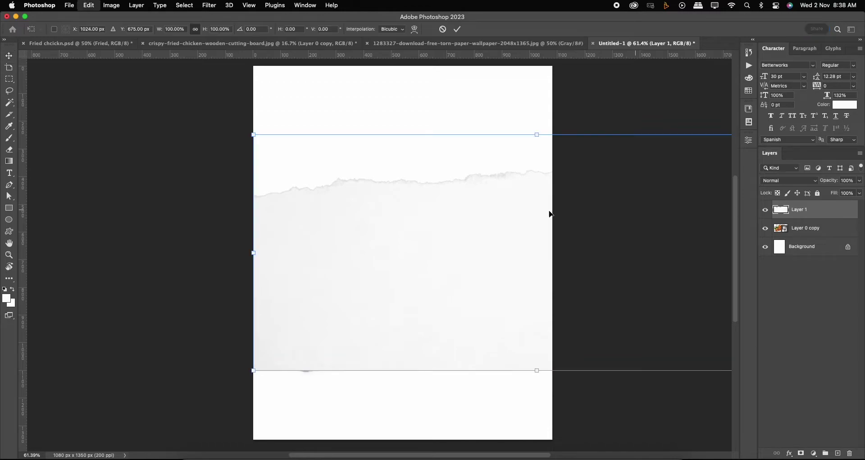
drag(509, 247, 449, 379)
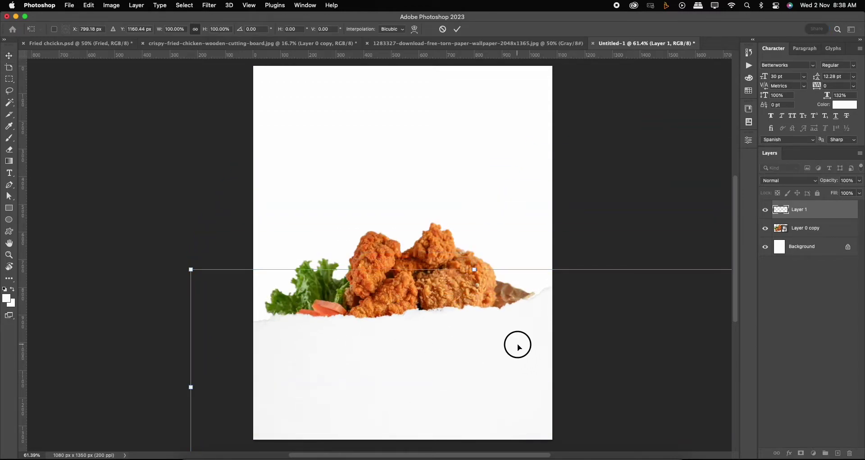
key(Return)
Stack the chicken layer above the torn-paper layer.
drag(821, 230, 807, 205)
click(802, 246)
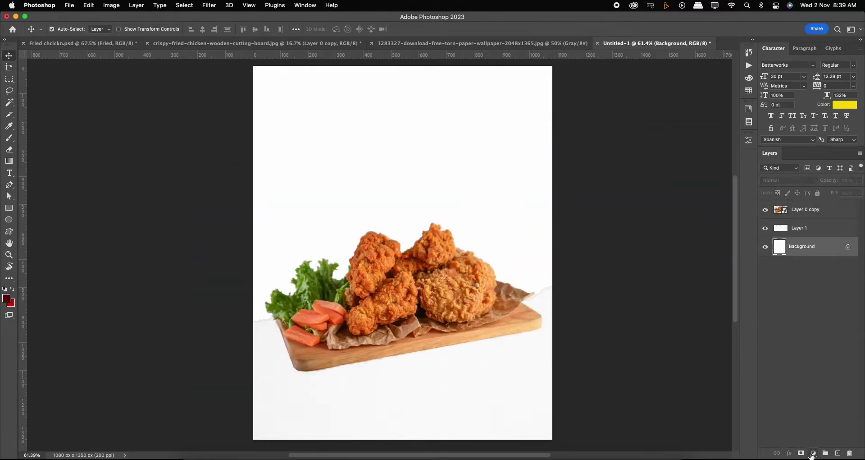
click(813, 453)
click(748, 421)
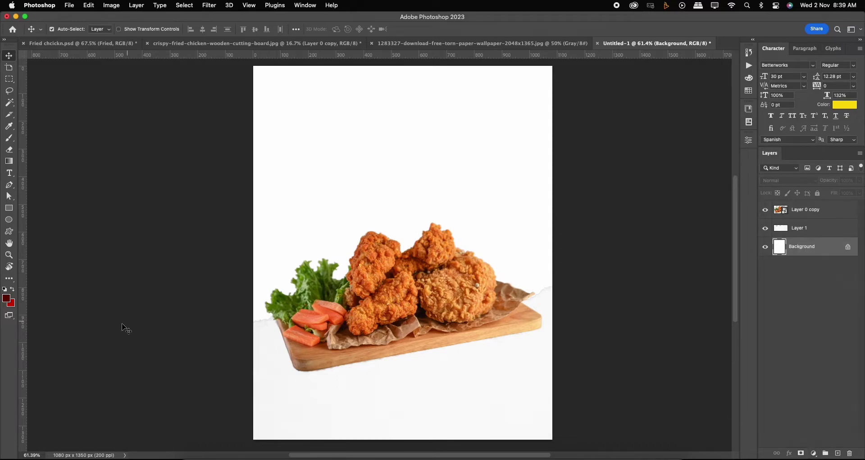
Set the foreground colour to #650200 and the background colour to #d10500.
click(6, 298)
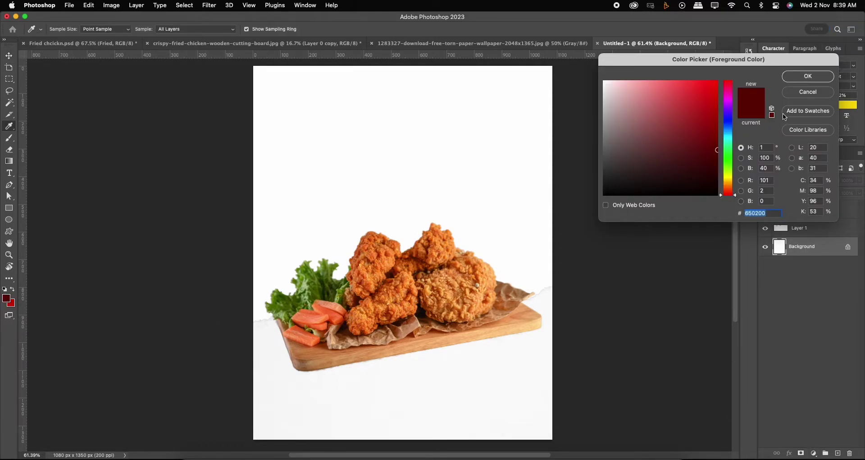
click(791, 80)
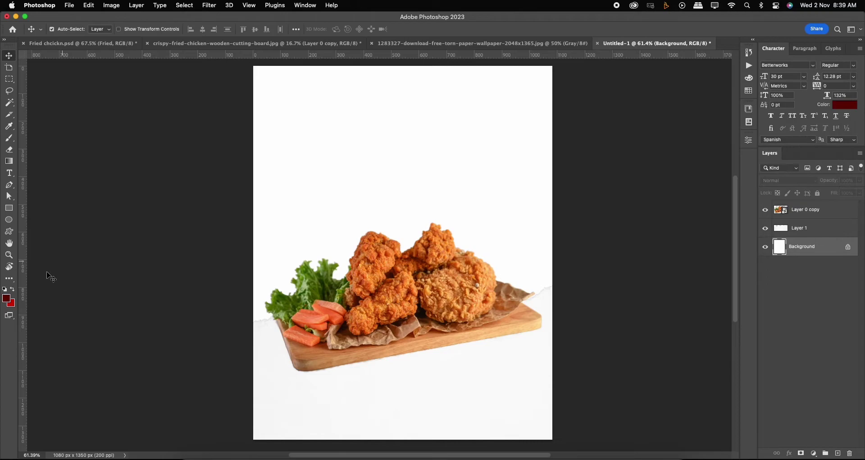
click(14, 300)
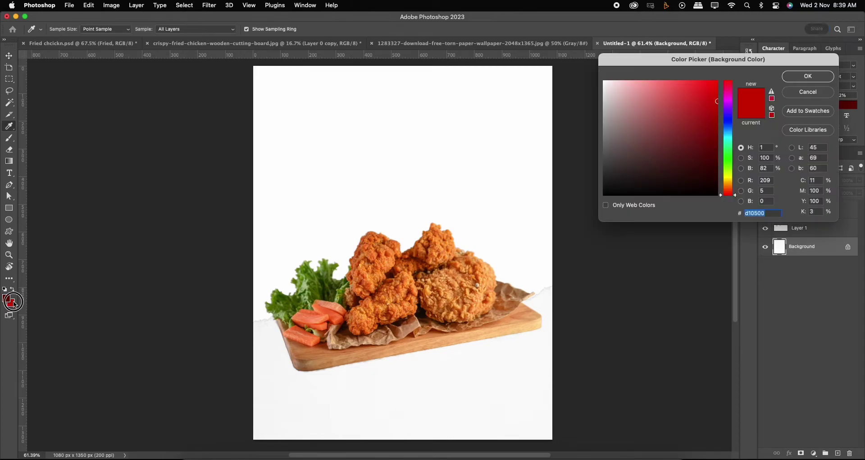
click(801, 79)
Add a Gradient fill layer using the red foreground-to-background preset.
click(813, 453)
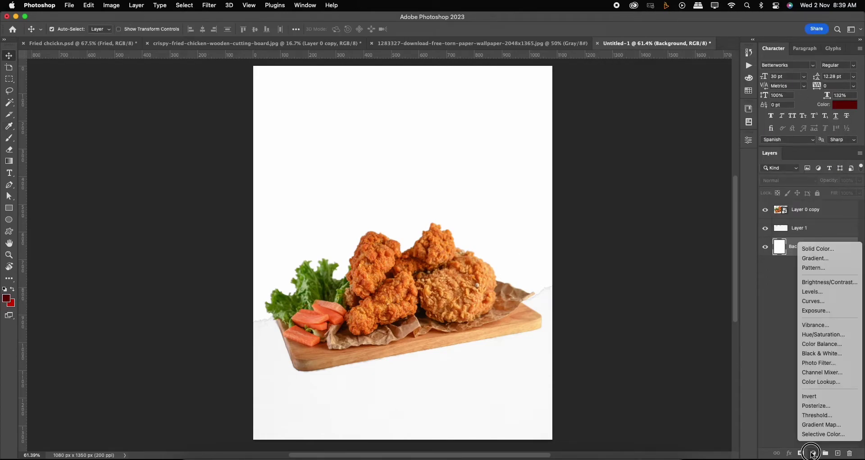
click(817, 256)
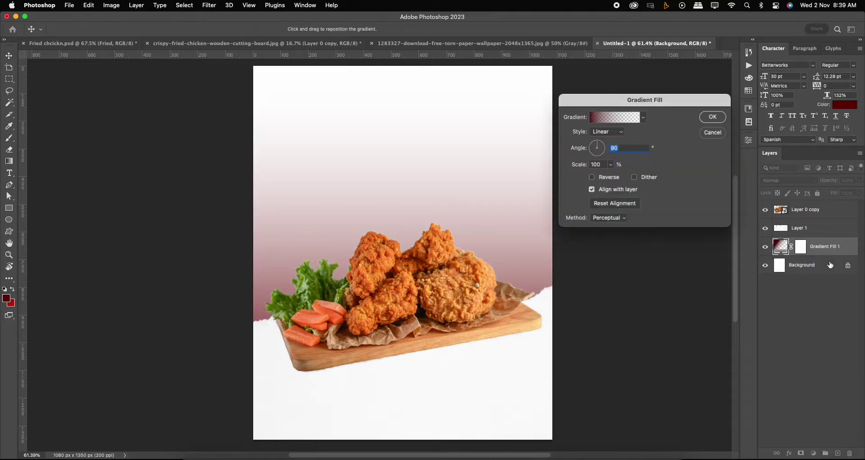
click(640, 119)
click(547, 117)
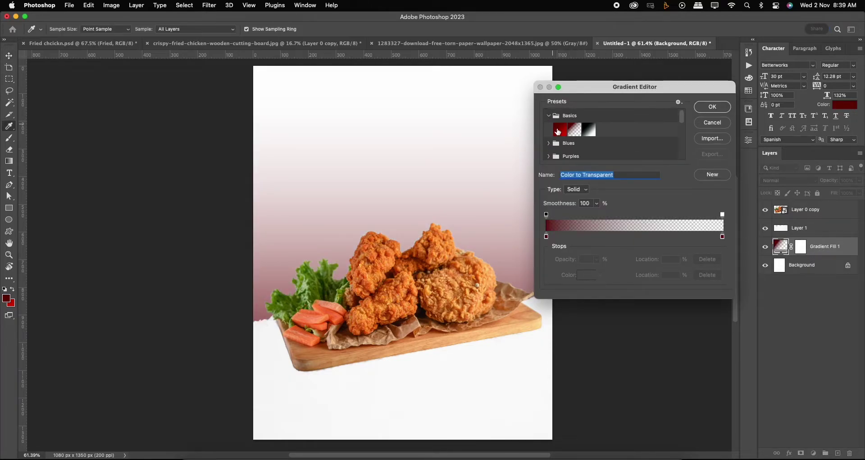
click(559, 130)
click(710, 107)
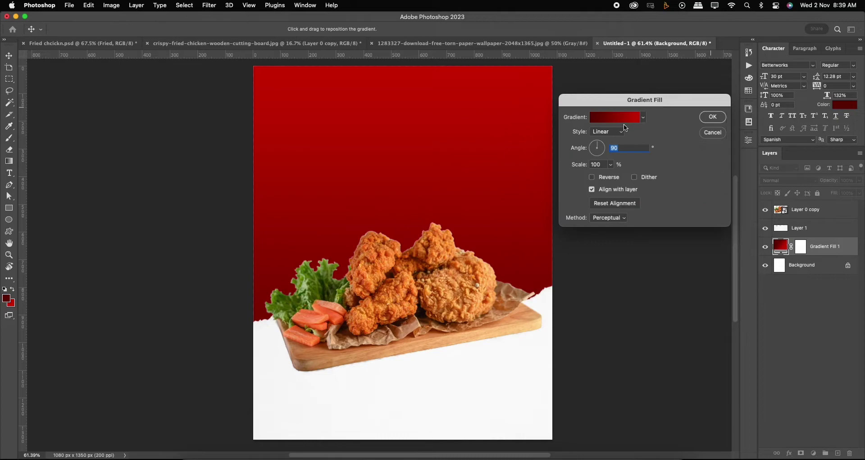
Make the gradient Radial and reversed at 136% scale, and confirm.
click(621, 131)
click(614, 138)
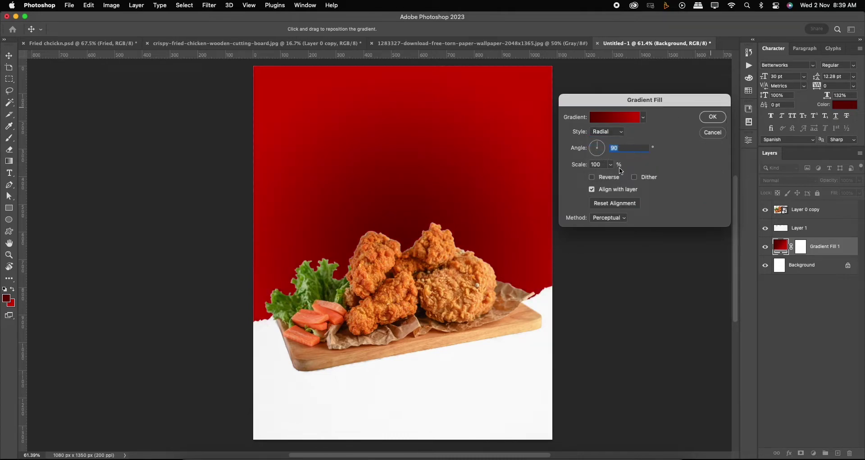
click(592, 177)
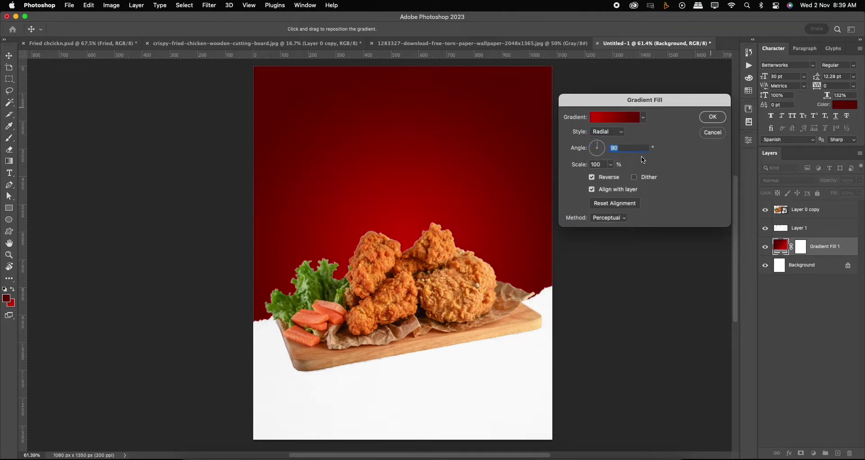
click(611, 165)
click(478, 184)
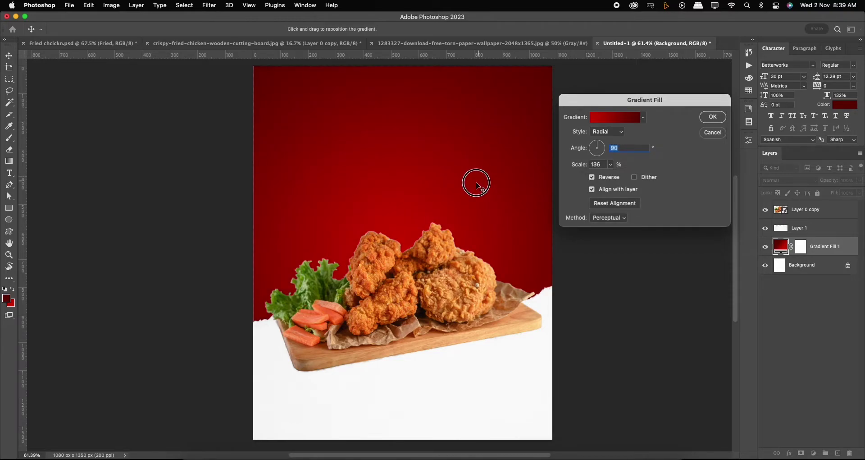
click(712, 117)
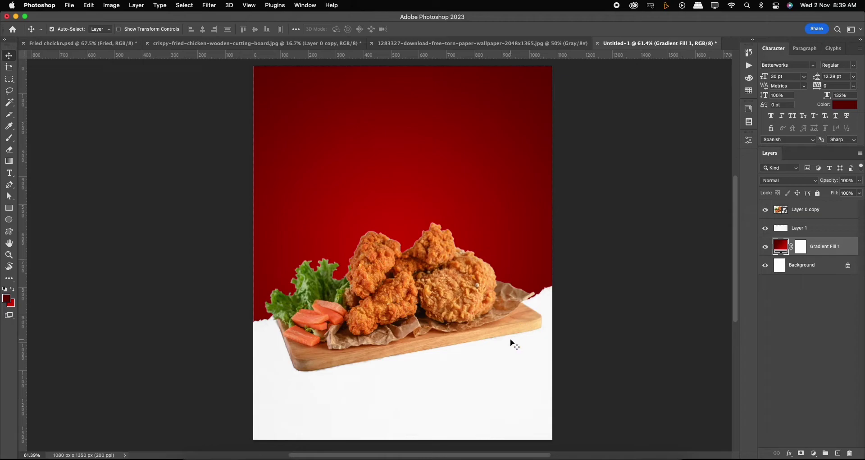
click(811, 228)
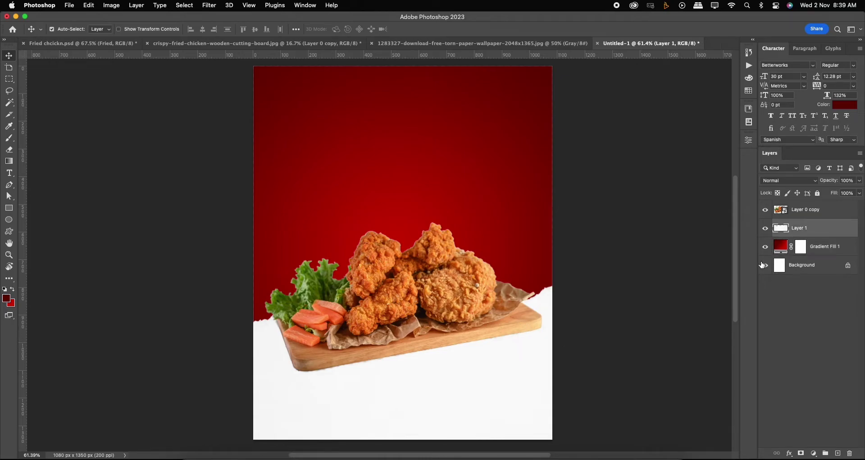
Give the torn-paper layer a Normal Color Overlay in peach #fcd6a9.
double_click(823, 232)
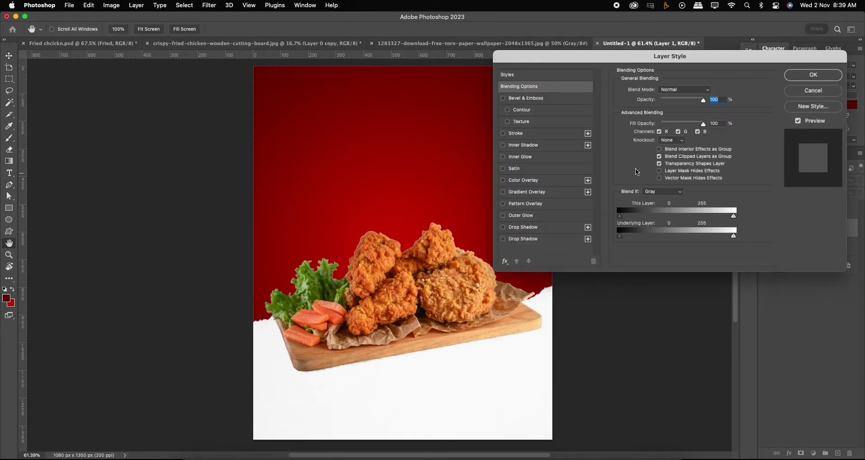
click(525, 181)
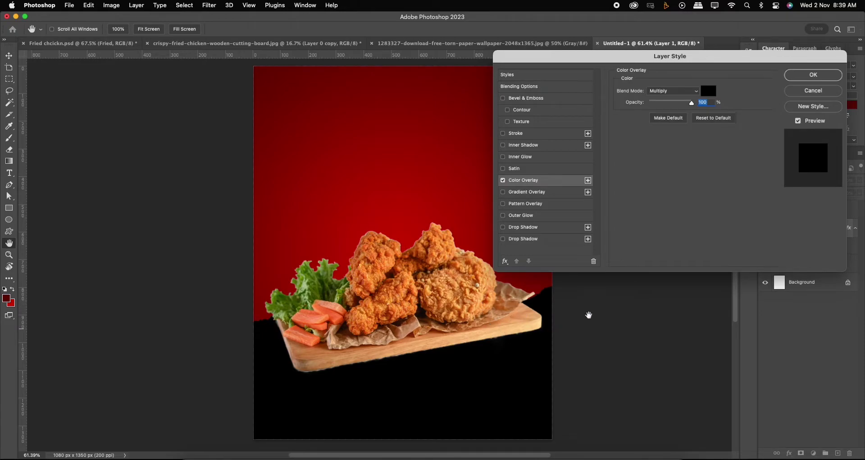
click(687, 90)
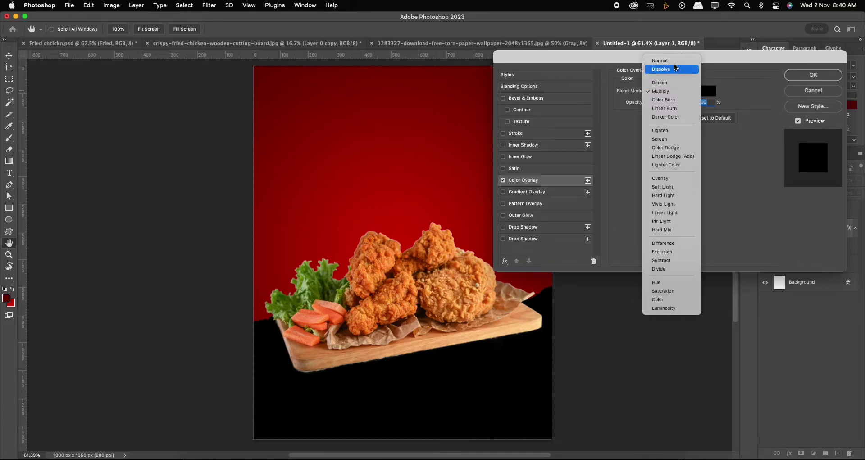
click(675, 57)
click(709, 92)
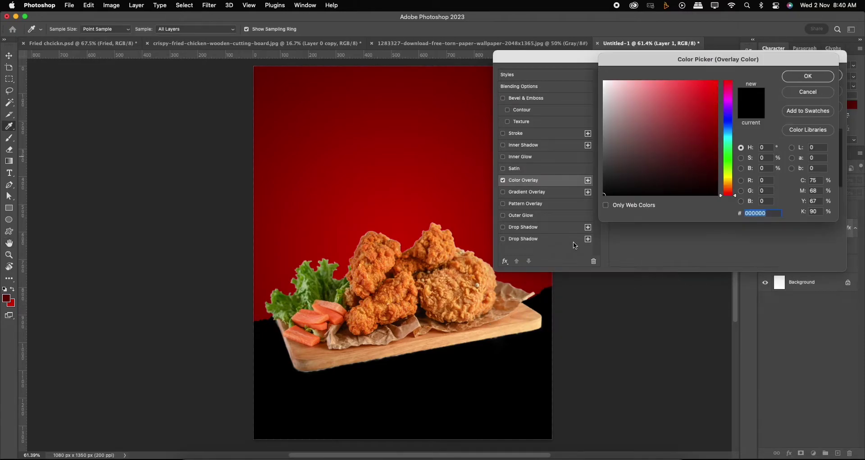
click(526, 321)
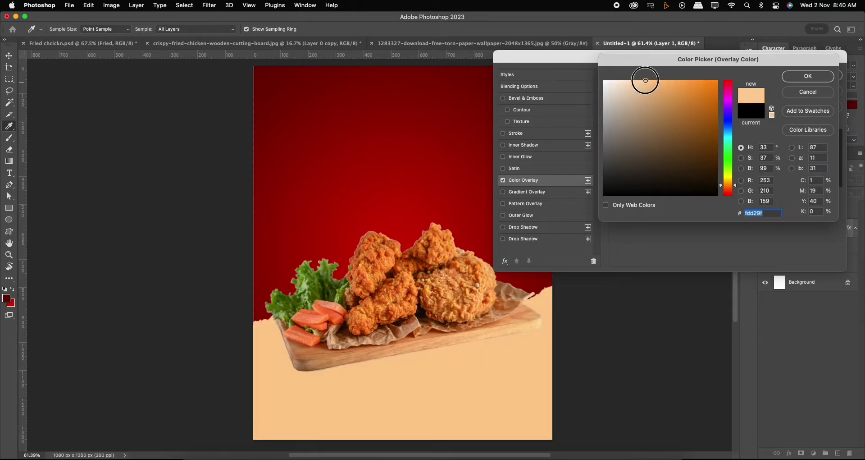
click(640, 82)
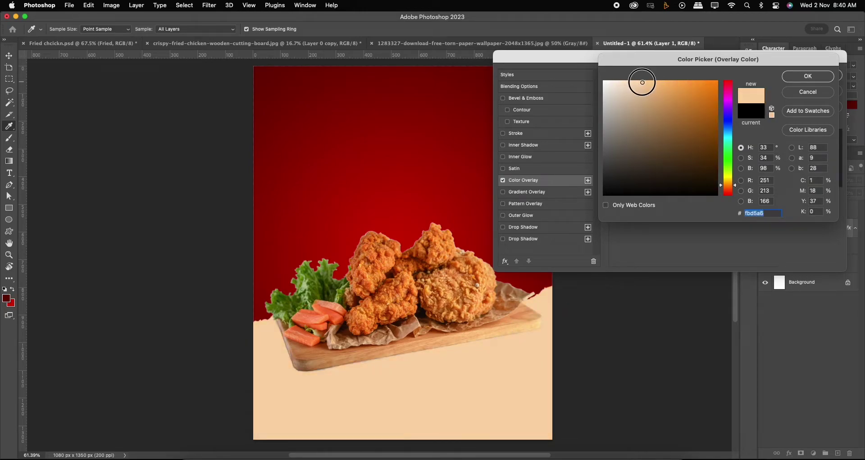
click(641, 82)
click(809, 76)
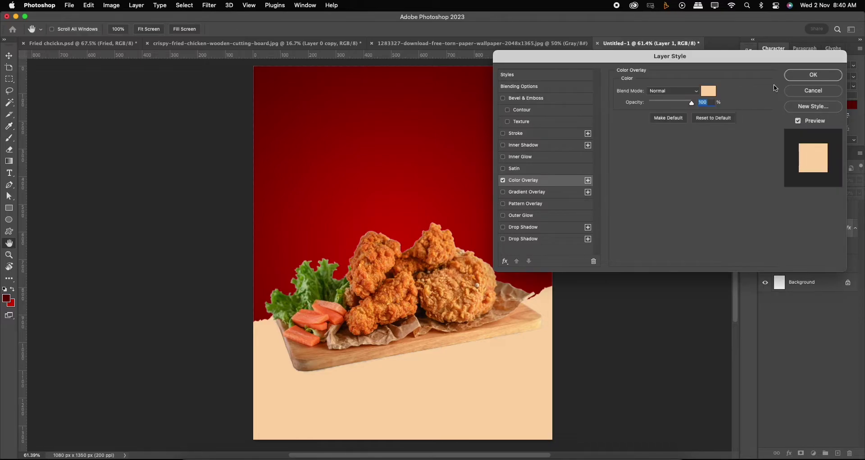
click(811, 75)
Shrink the chicken slightly and move it a little lower.
key(super+v)
key(super+t)
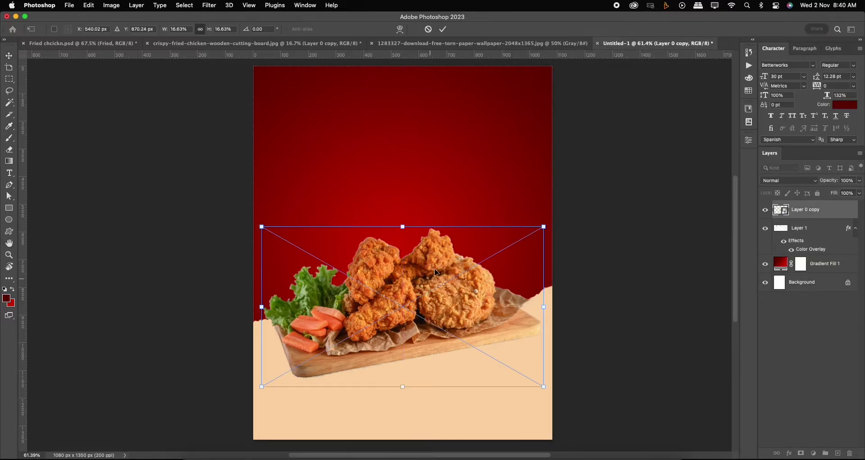
drag(544, 227, 532, 234)
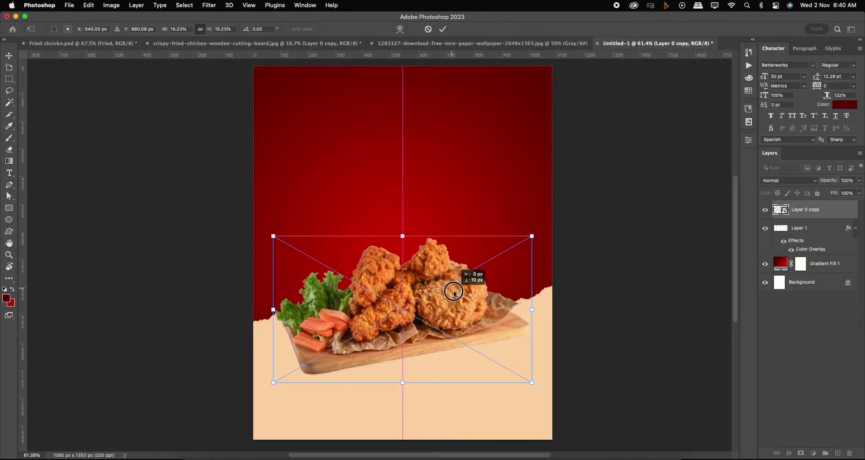
drag(456, 288, 456, 295)
Start a BRIPOKUS text line near the poster top and type the CHICKEN headline.
key(Return)
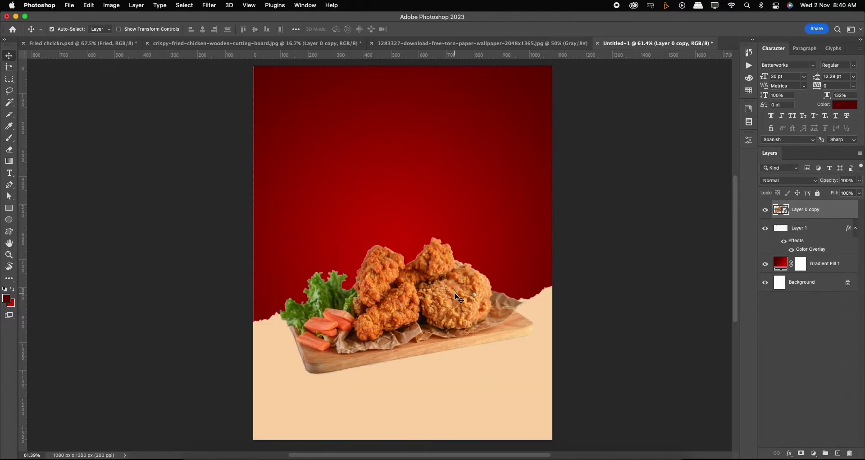
key(t)
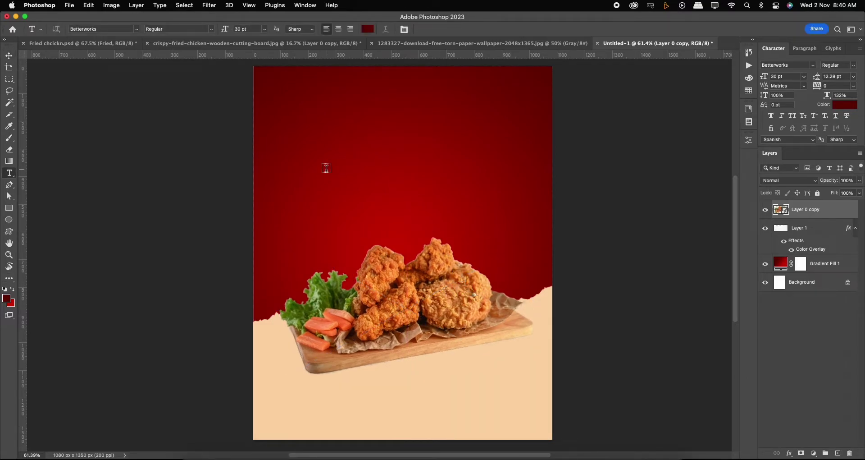
click(137, 29)
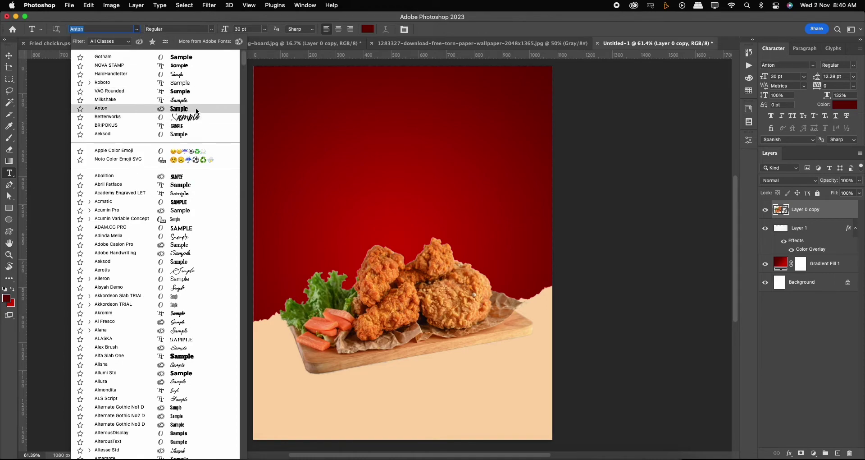
click(197, 109)
click(138, 29)
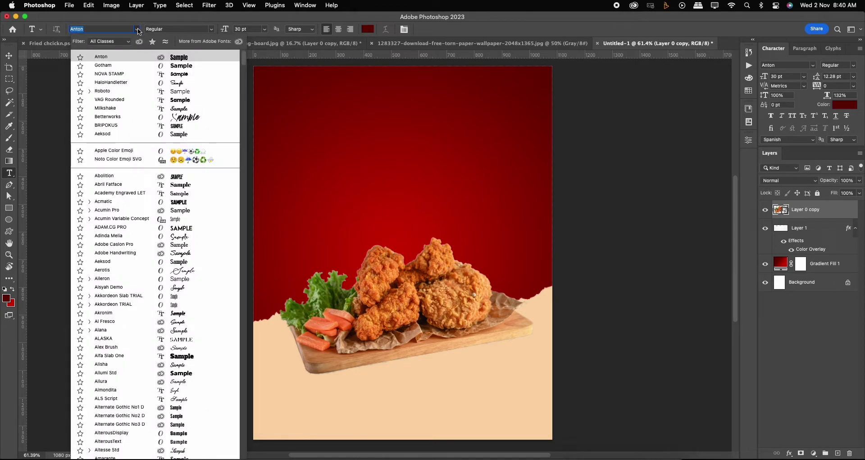
click(171, 125)
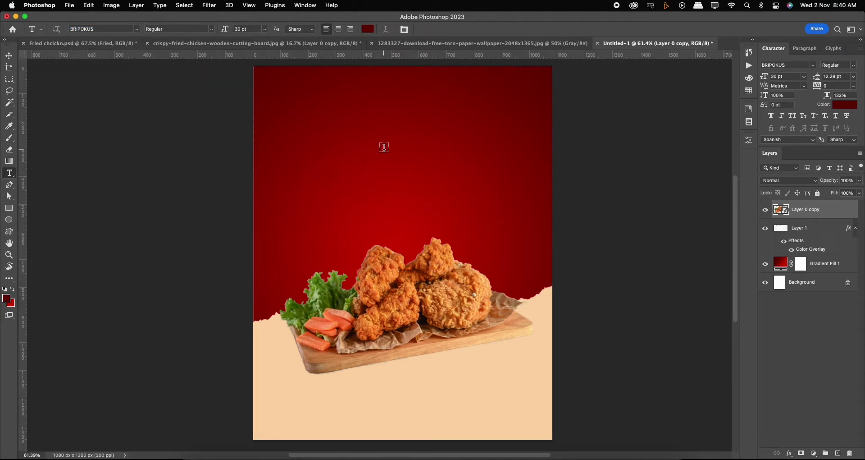
click(384, 147)
text(FR)
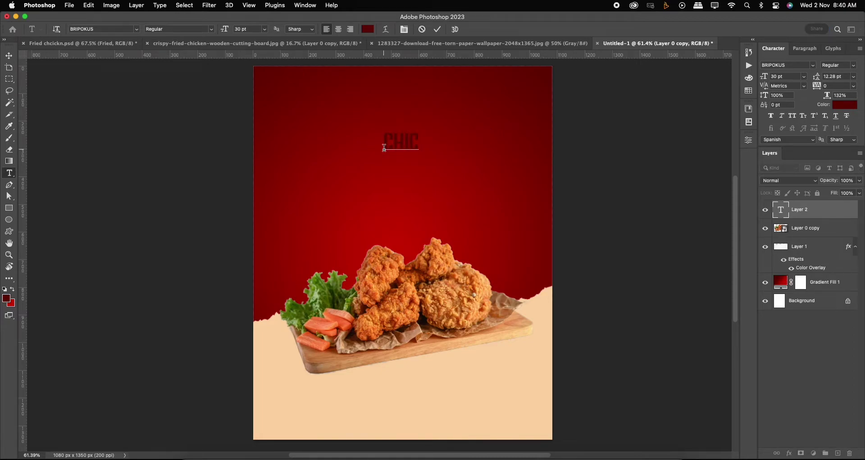
text(KEN)
Commit the CHICKEN text and change its colour to white.
click(438, 29)
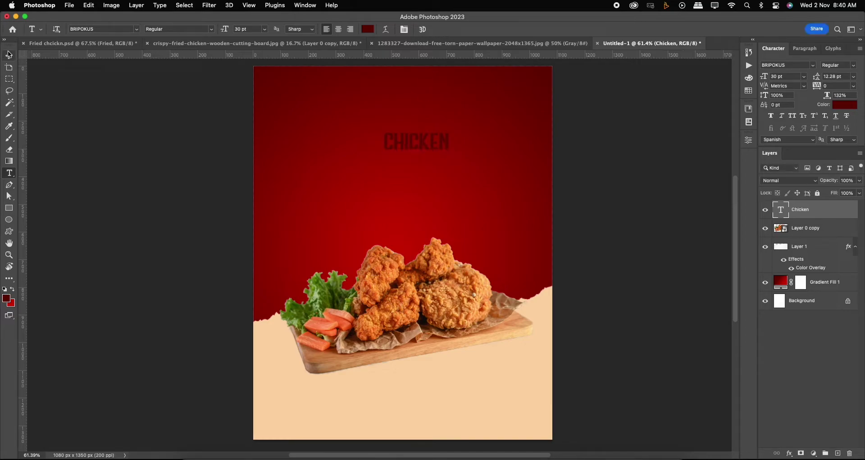
click(9, 55)
click(845, 104)
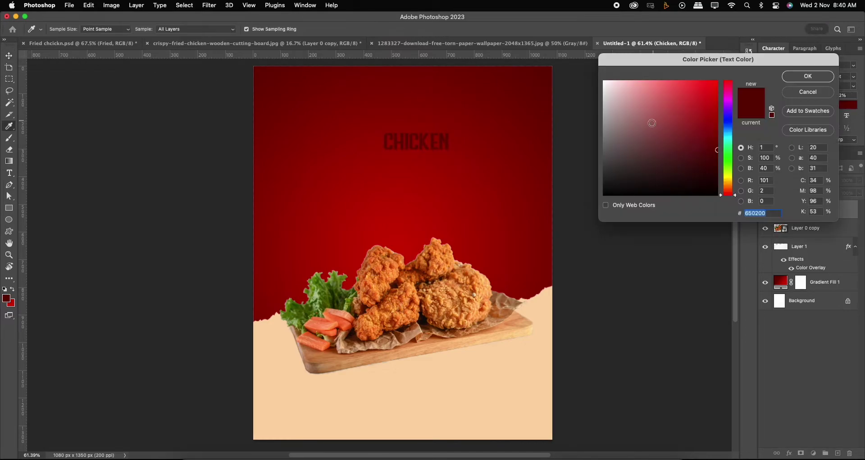
click(481, 383)
click(604, 81)
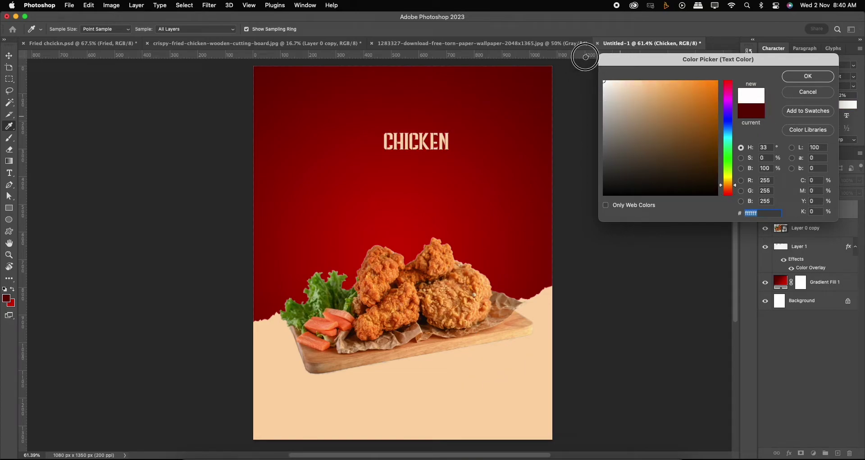
click(795, 74)
Enlarge CHICKEN to span most of the poster width and nudge it into place.
key(ctrl+t)
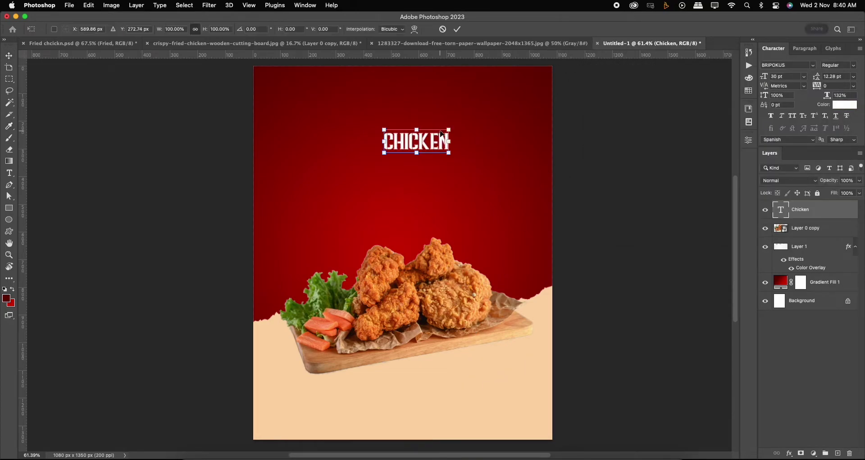
drag(447, 128, 518, 92)
mouse_move(501, 124)
mouse_down()
mouse_move(492, 133)
mouse_move(524, 106)
mouse_up()
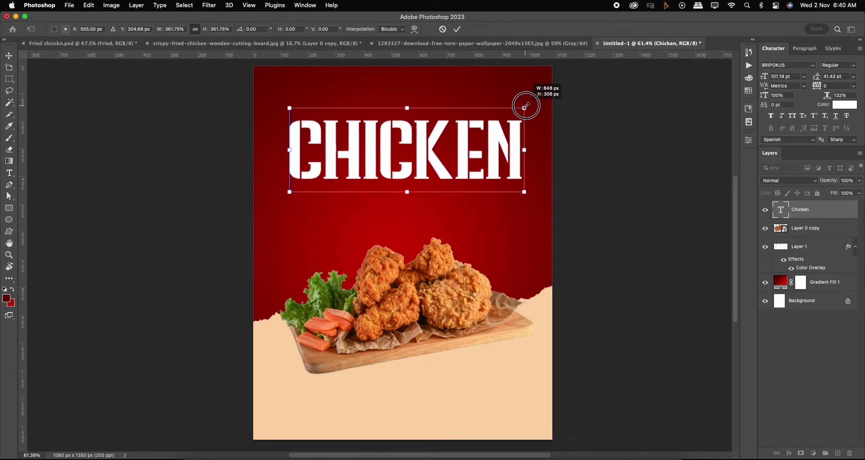
key(Return)
drag(502, 136, 500, 140)
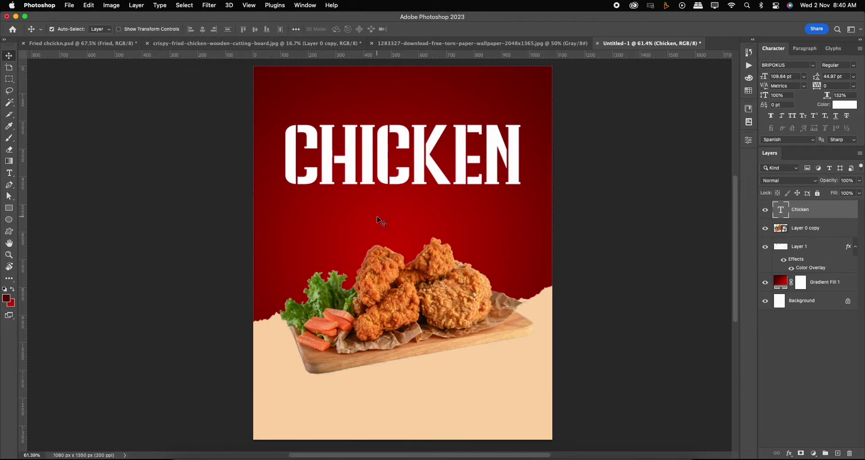
Add the word 'Fried' below CHICKEN in the Betterworks script font.
key(t)
click(136, 29)
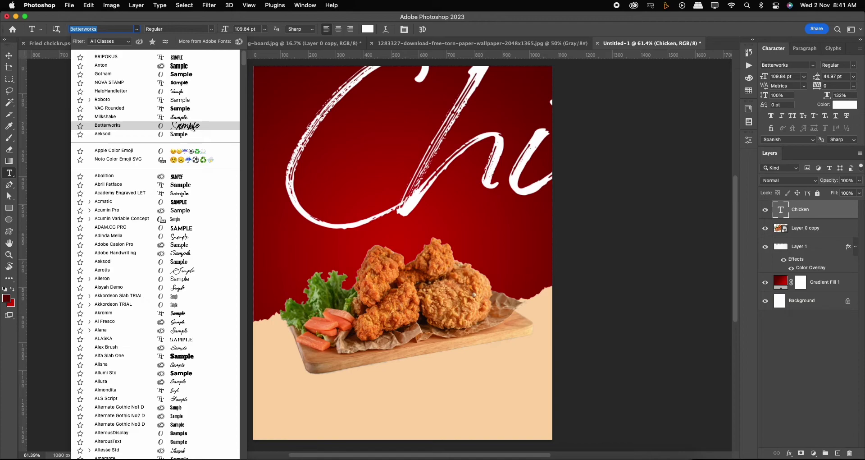
click(184, 57)
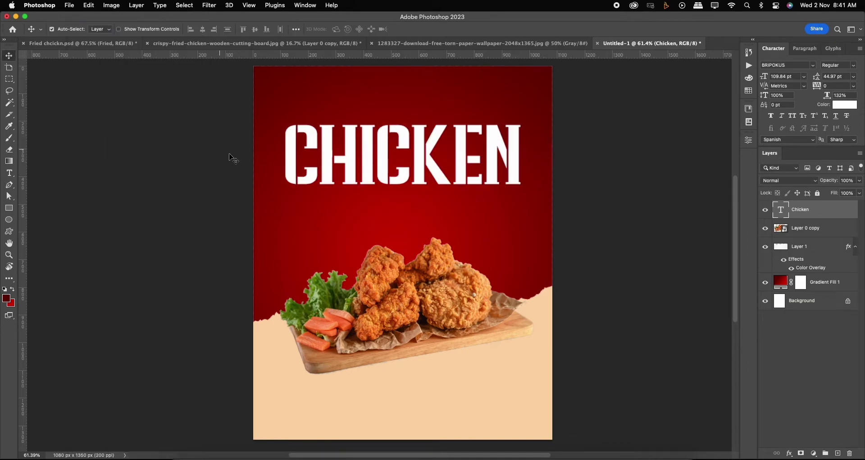
click(344, 222)
click(136, 28)
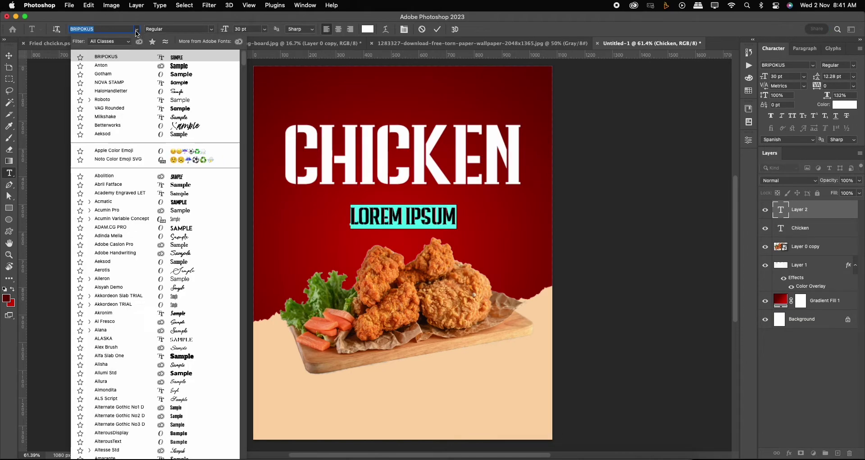
click(182, 125)
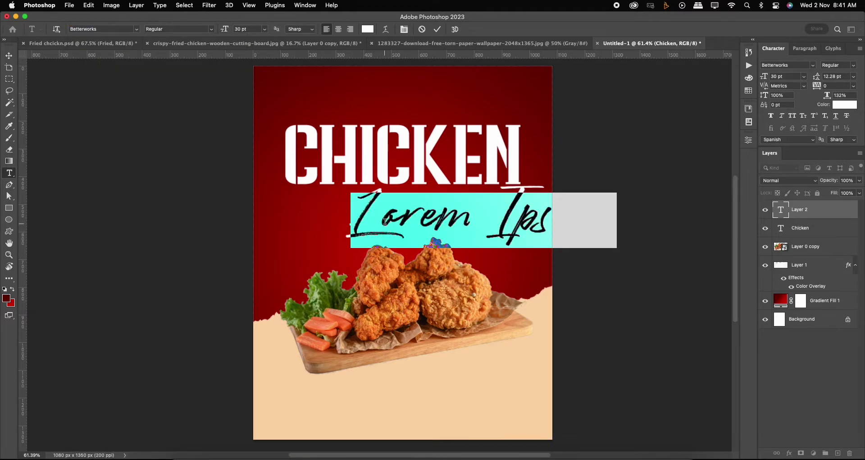
text(Fr)
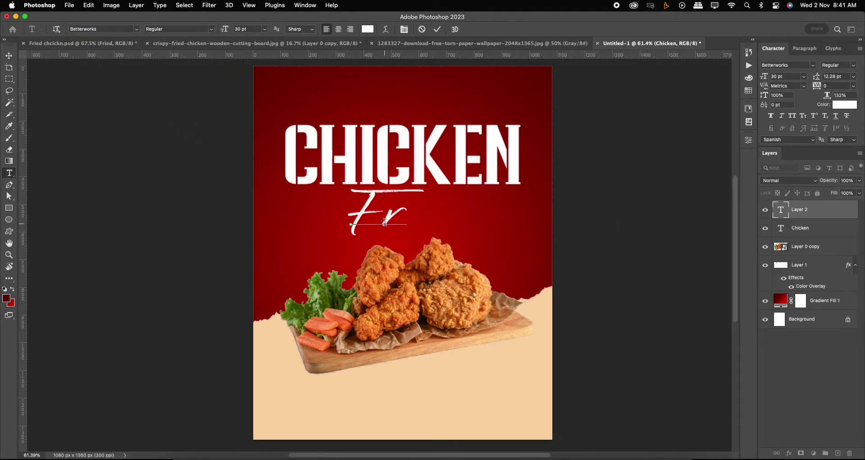
text(ied)
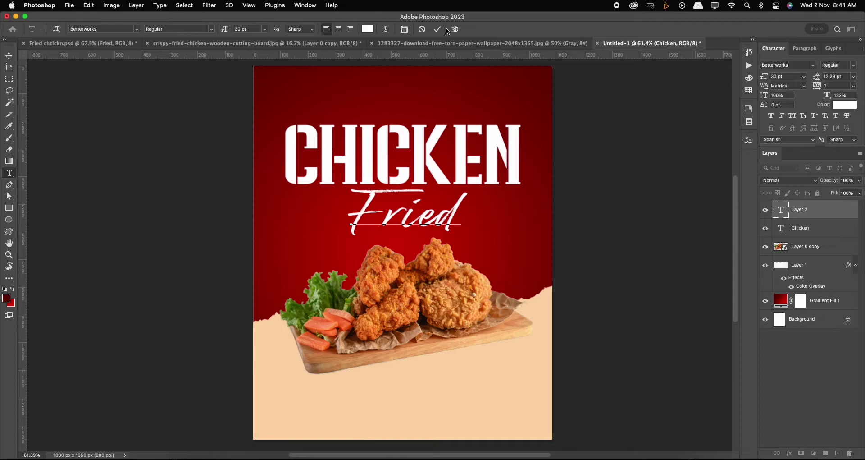
click(437, 29)
Colour the Fried text bright yellow #f8de00.
key(v)
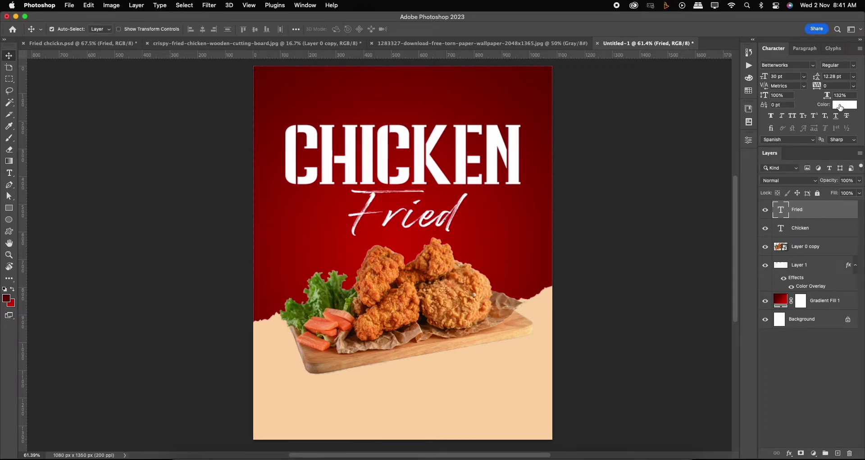
click(840, 106)
click(384, 252)
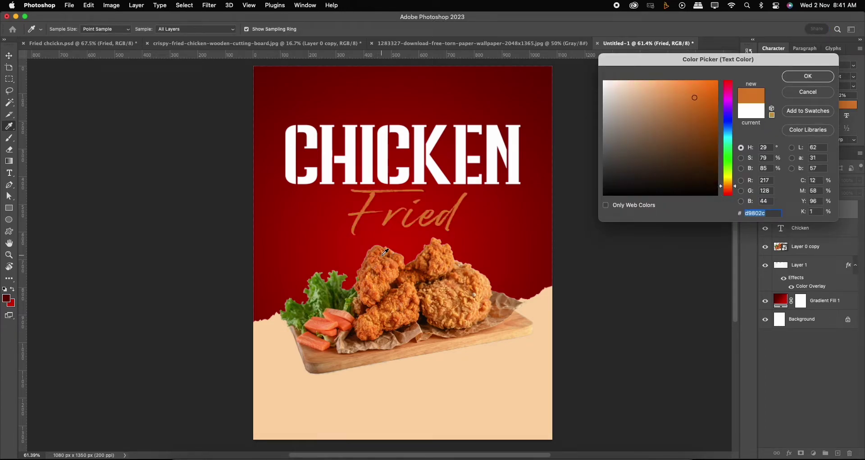
drag(707, 90, 718, 82)
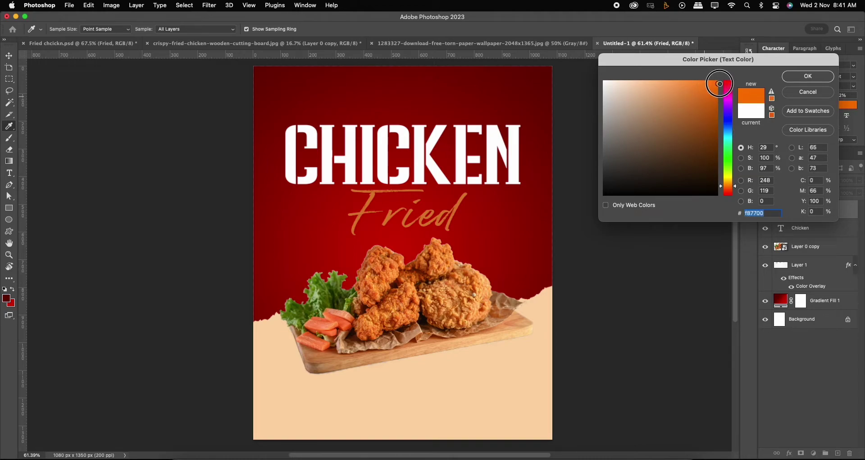
drag(736, 186, 736, 180)
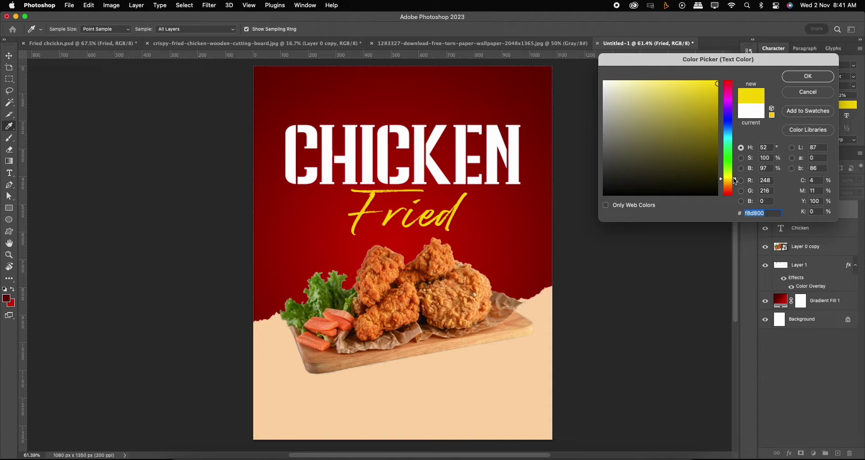
drag(736, 181, 736, 180)
click(792, 77)
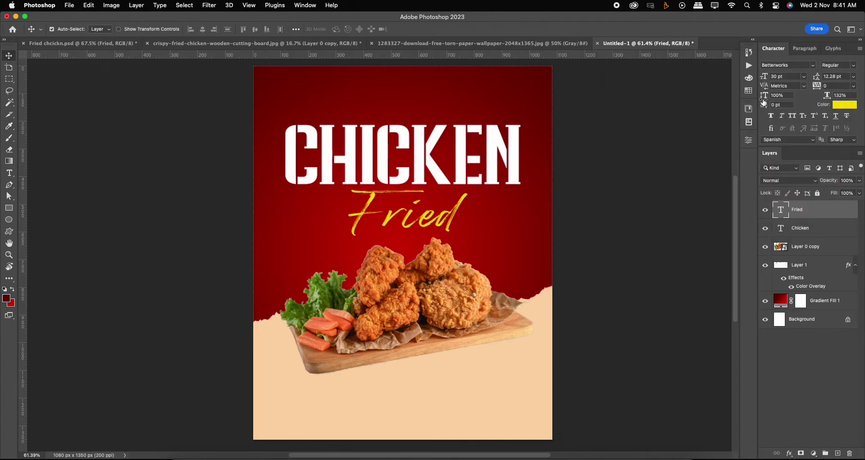
Move Fried onto the top edge of CHICKEN and scale it to about 70%.
drag(444, 219, 427, 118)
key(ctrl+t)
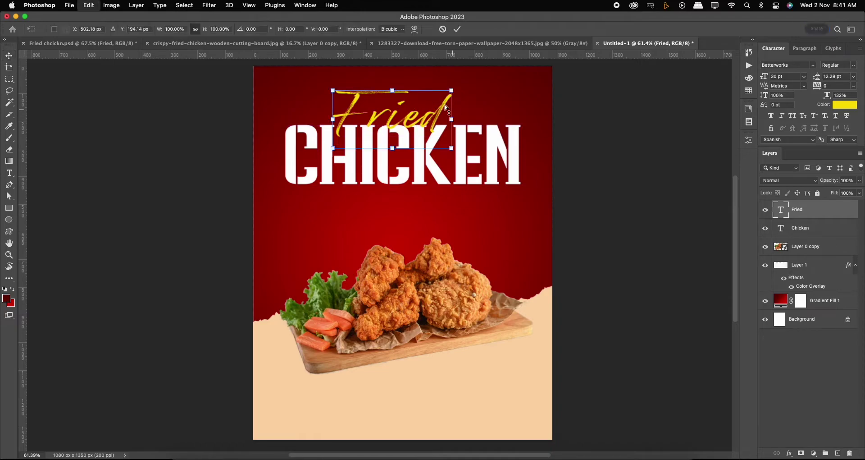
drag(450, 84, 429, 93)
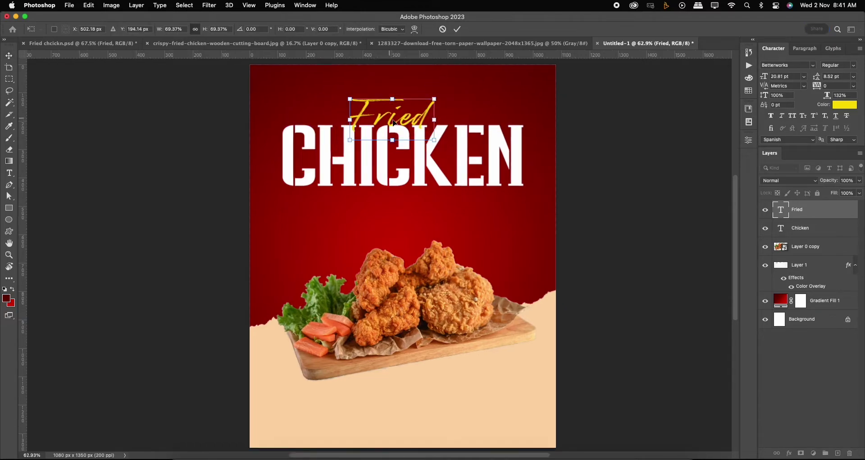
scroll(394, 119, up, 5)
mouse_move(396, 119)
mouse_down()
mouse_move(350, 106)
mouse_move(363, 200)
mouse_up()
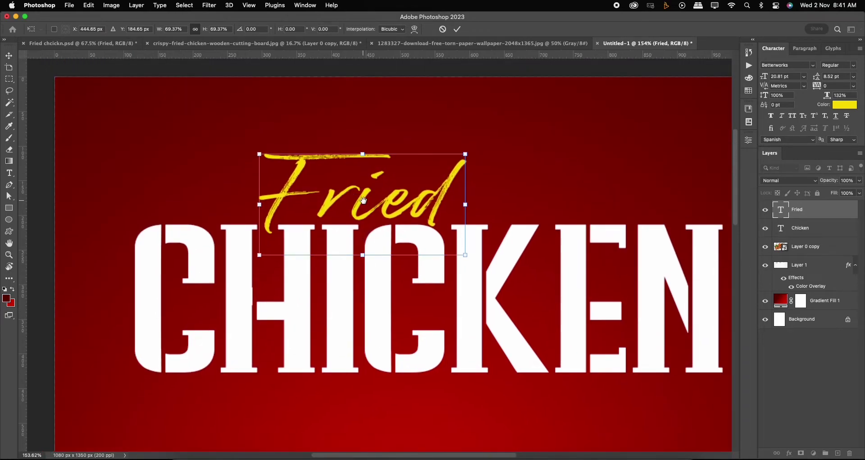
drag(467, 153, 470, 151)
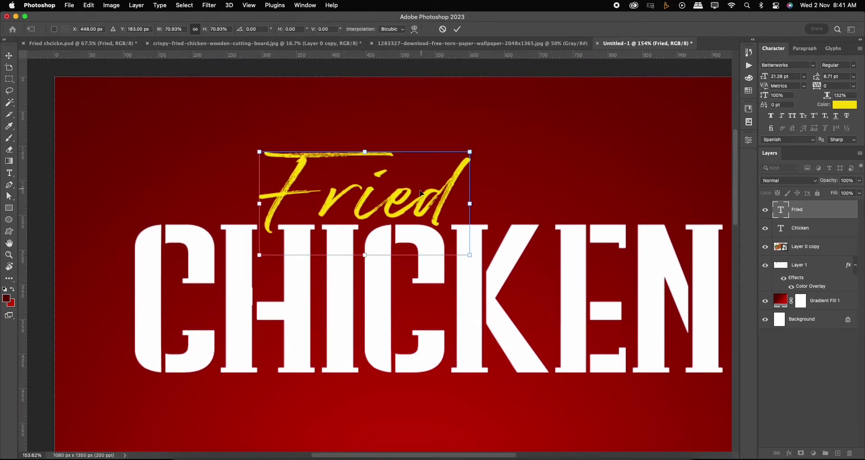
key(Return)
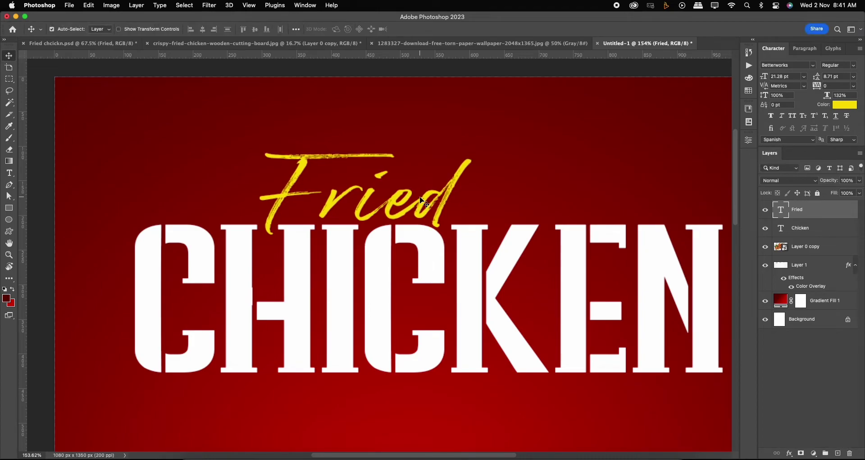
scroll(428, 217, down, 3)
drag(435, 231, 405, 160)
mouse_move(434, 165)
mouse_down()
mouse_move(441, 145)
mouse_move(473, 168)
mouse_up()
shift+click(807, 227)
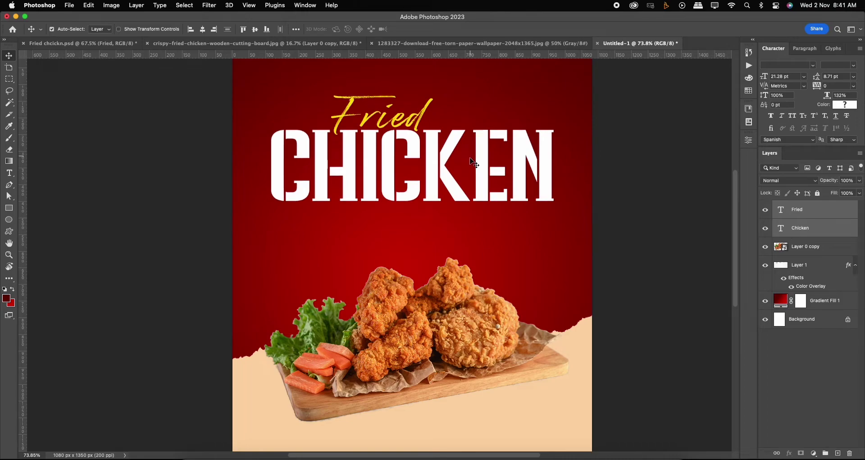
Duplicate Fried below CHICKEN and retype the copy as 'Limited Offer'.
click(398, 122)
alt+drag(397, 120, 393, 243)
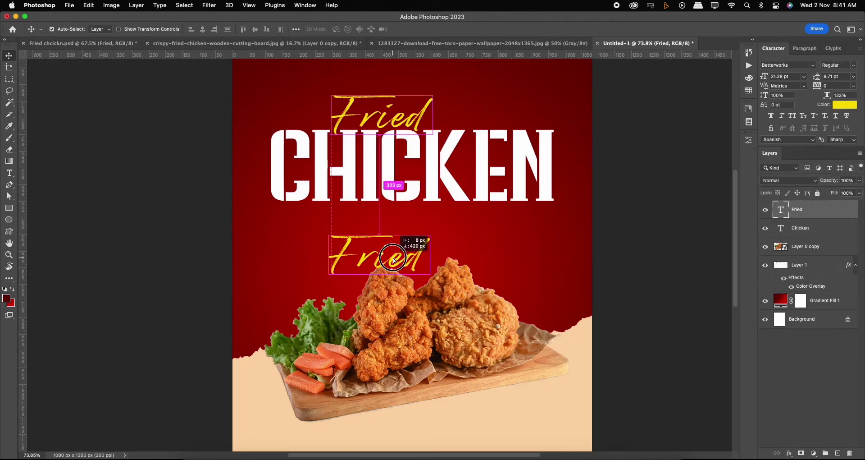
double_click(393, 243)
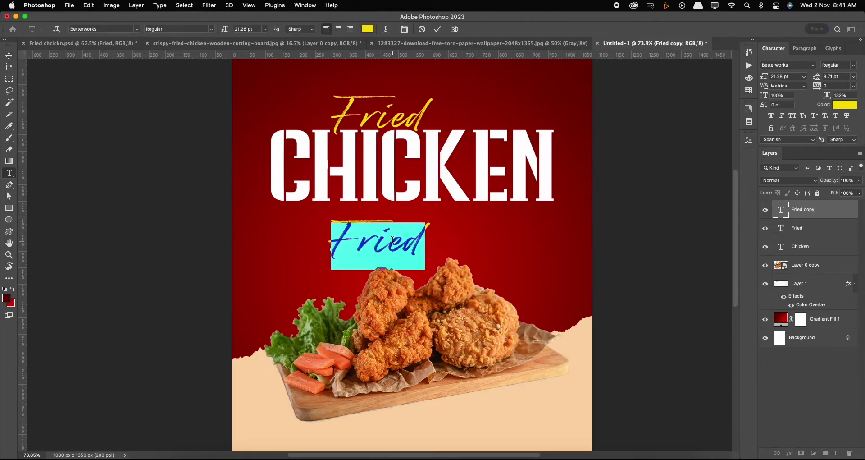
text(L)
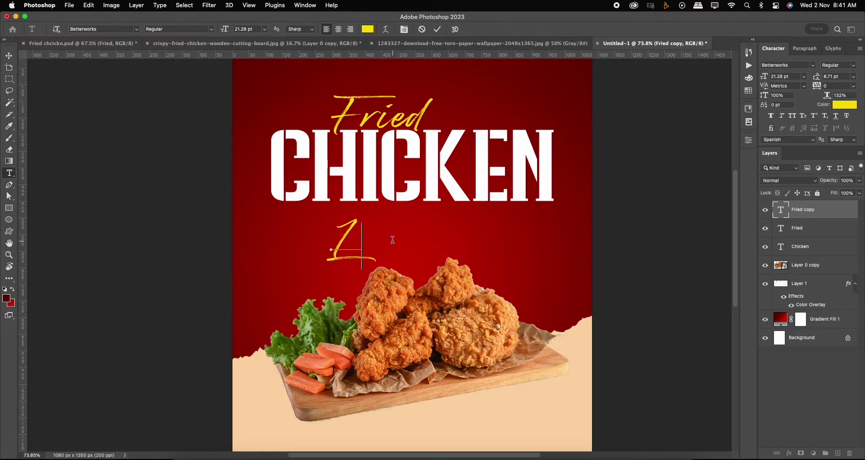
text(im)
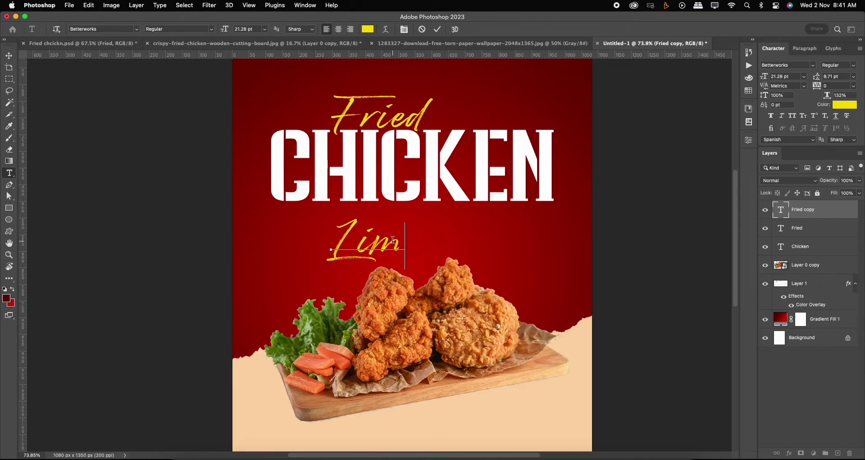
text(it)
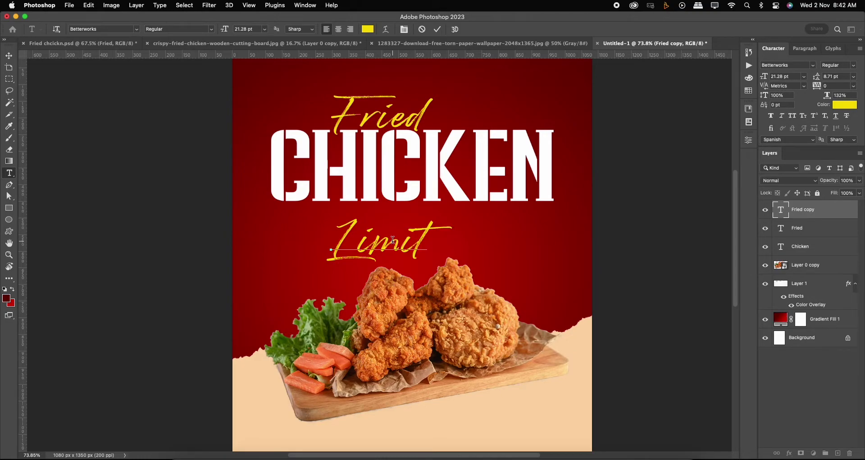
text(ed)
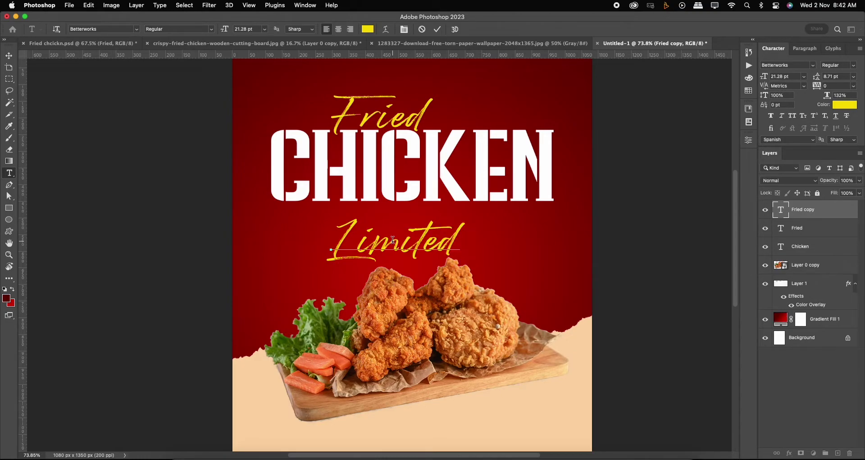
text( O)
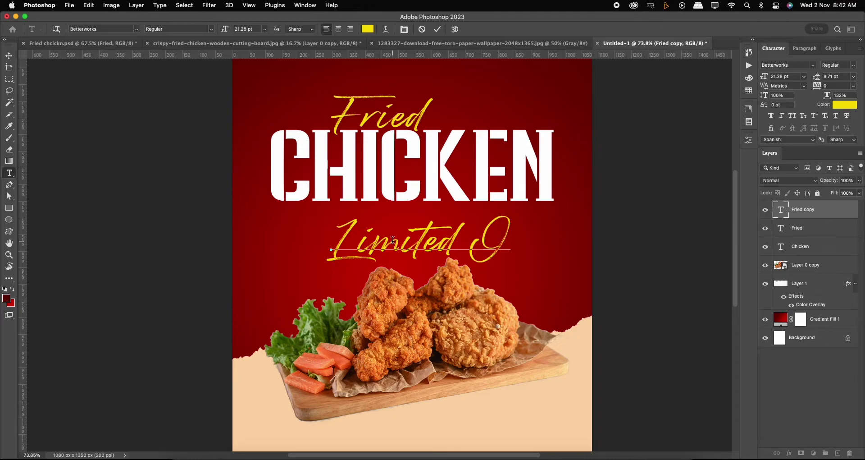
text(ff)
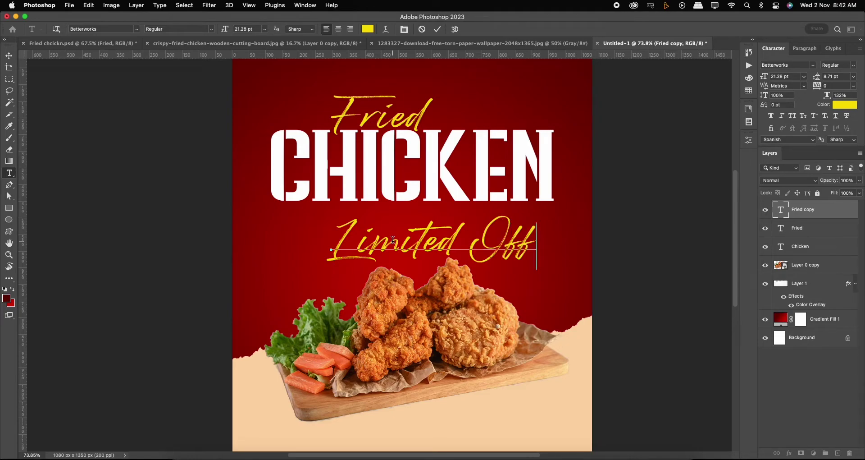
text(er)
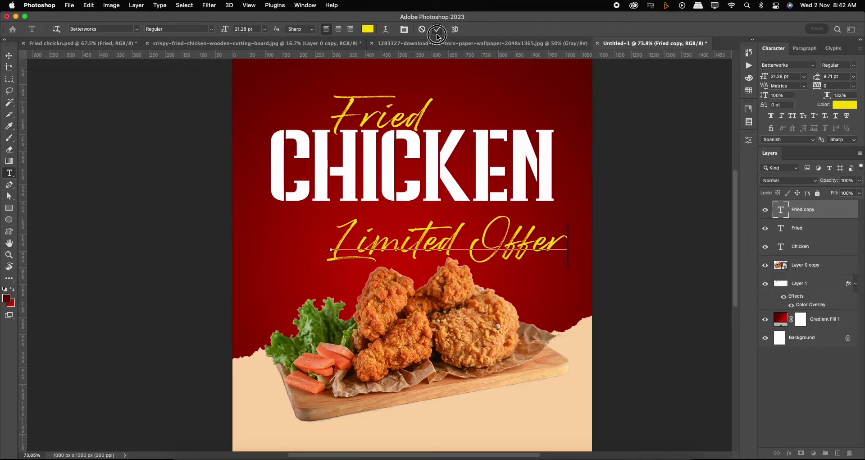
click(8, 55)
key(ctrl+t)
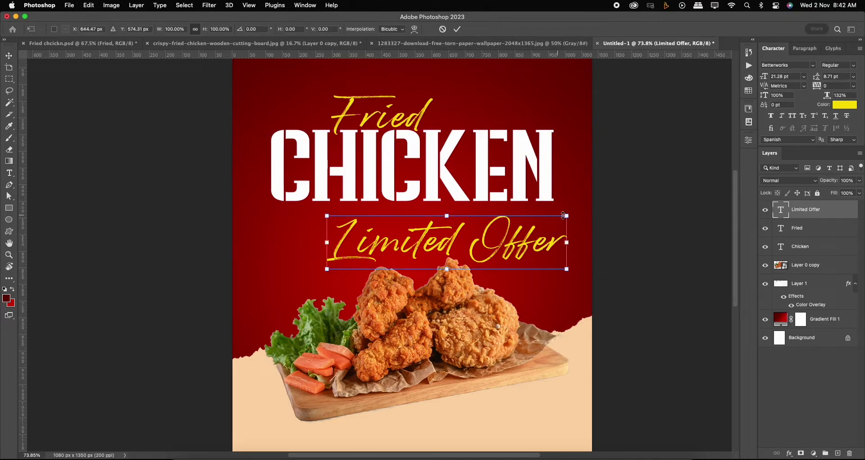
Shrink Limited Offer, move it left above the lettuce, and duplicate a copy upward.
drag(569, 207, 444, 228)
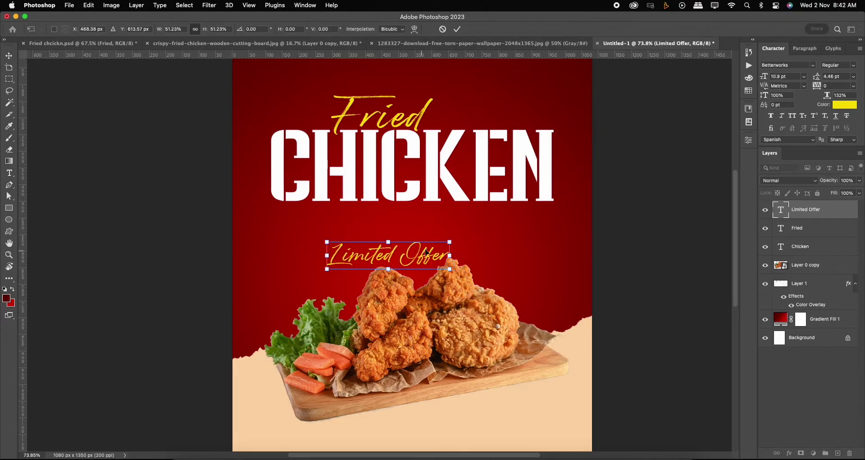
drag(424, 259, 363, 265)
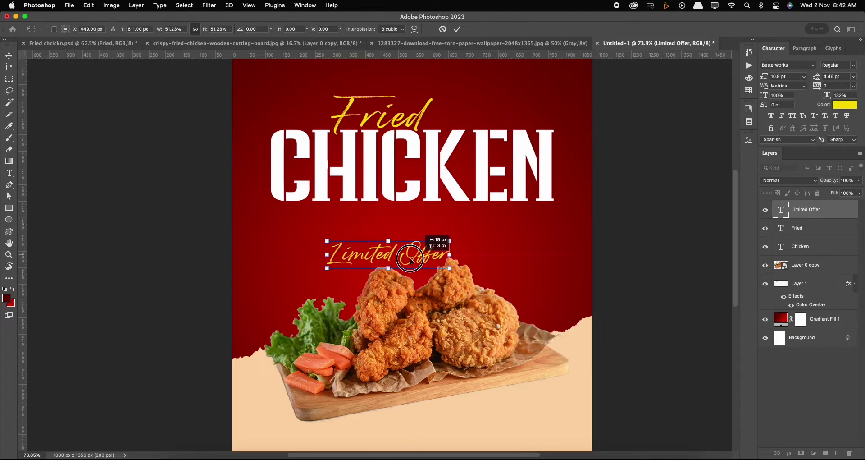
drag(393, 248, 354, 260)
key(Return)
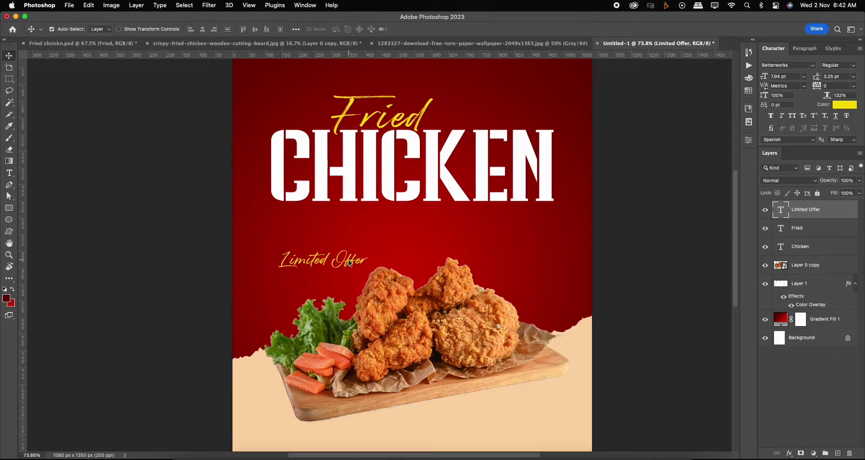
drag(341, 269, 410, 232)
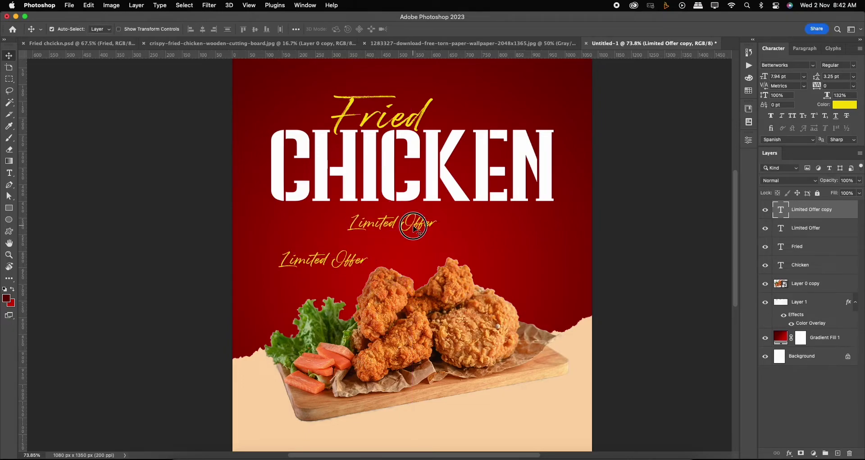
Turn the copy into an underscore stroke scaled about 430% beneath Limited Offer.
double_click(413, 225)
key(BackSpace)
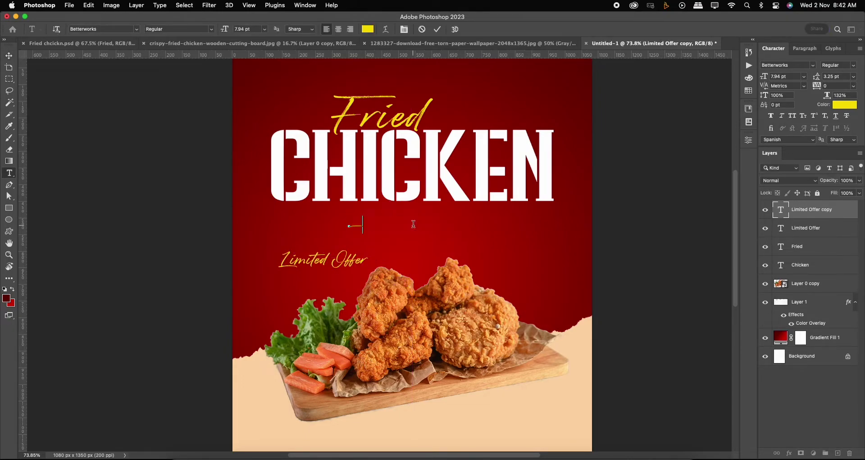
click(437, 29)
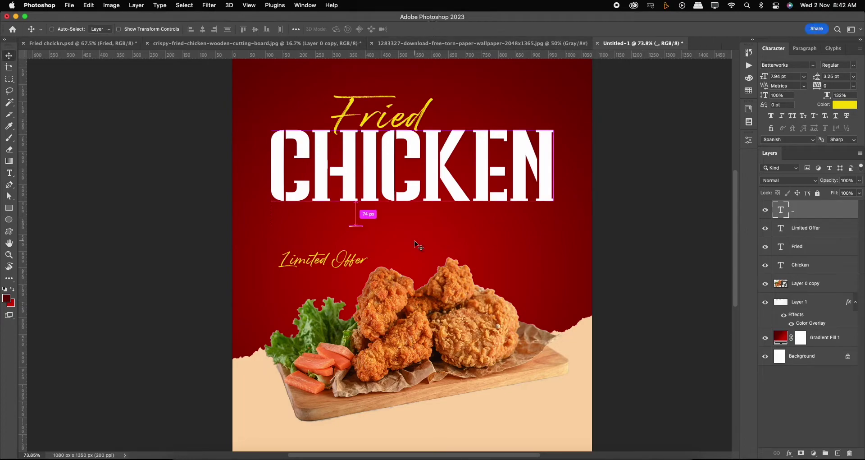
key(ctrl+t)
mouse_move(363, 215)
mouse_down()
mouse_move(405, 174)
mouse_move(310, 281)
mouse_up()
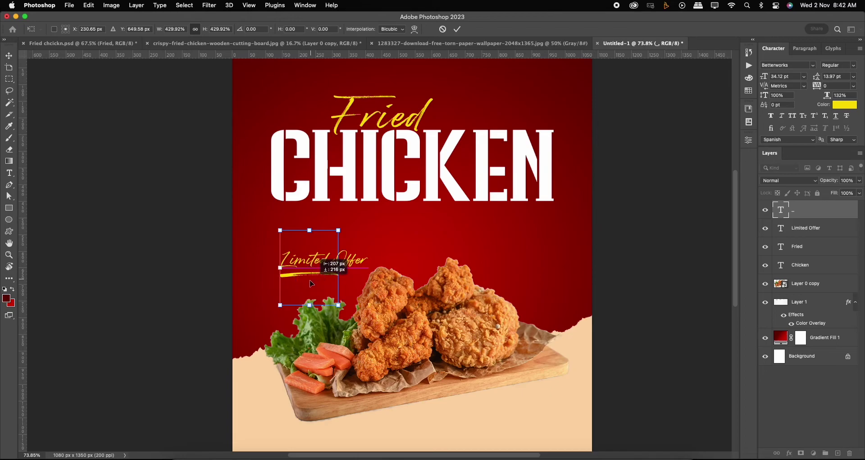
scroll(310, 280, up, 5)
scroll(359, 238, down, 3)
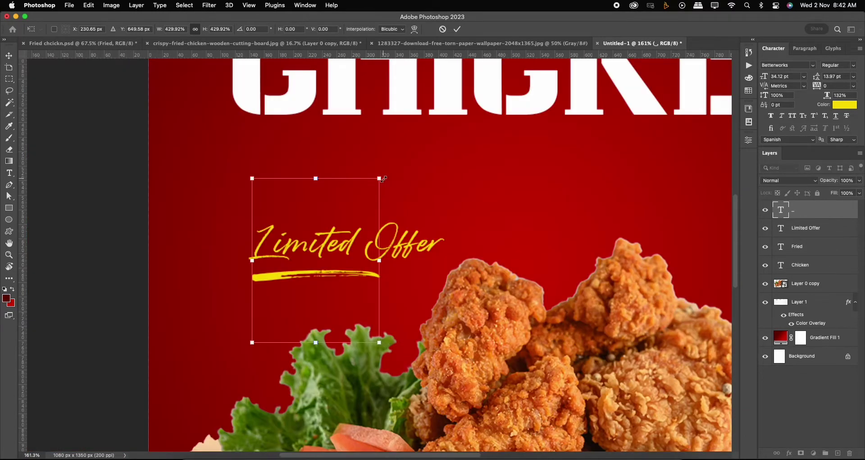
key(Return)
scroll(334, 273, down, 2)
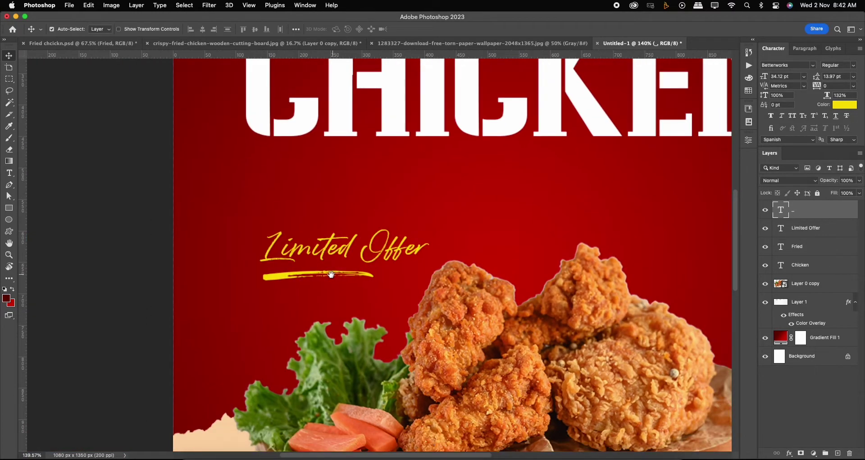
drag(276, 278, 266, 271)
scroll(320, 272, down, 3)
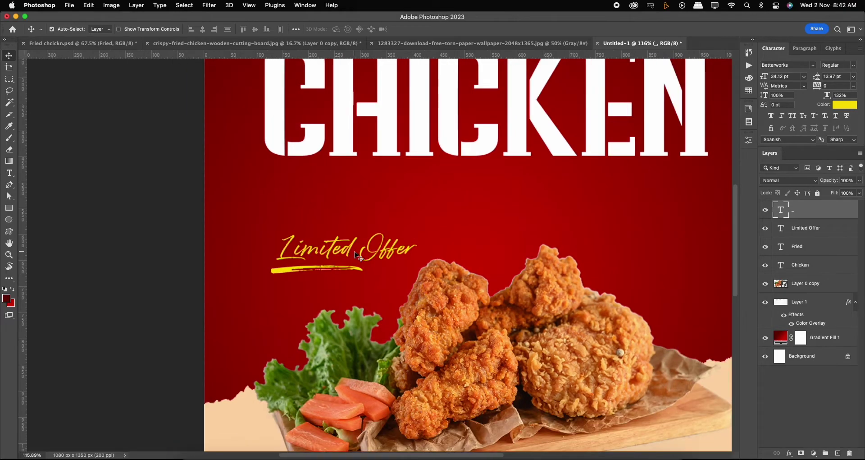
scroll(319, 272, down, 2)
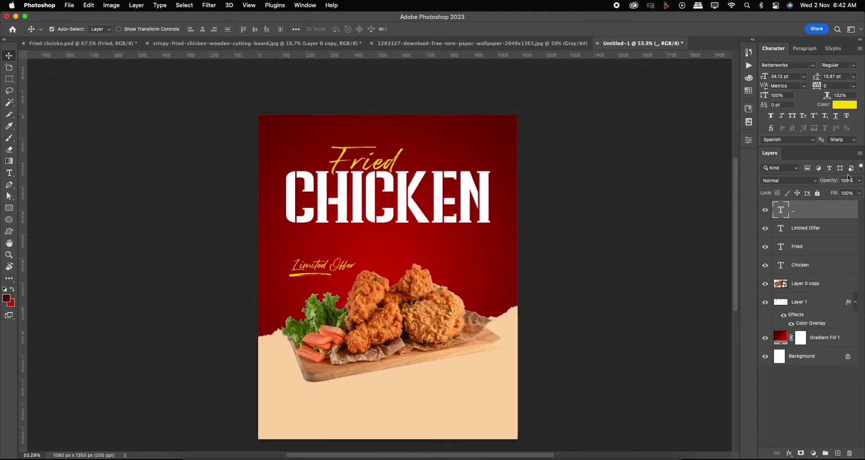
Recolour the underline stroke white in the Character panel.
click(839, 106)
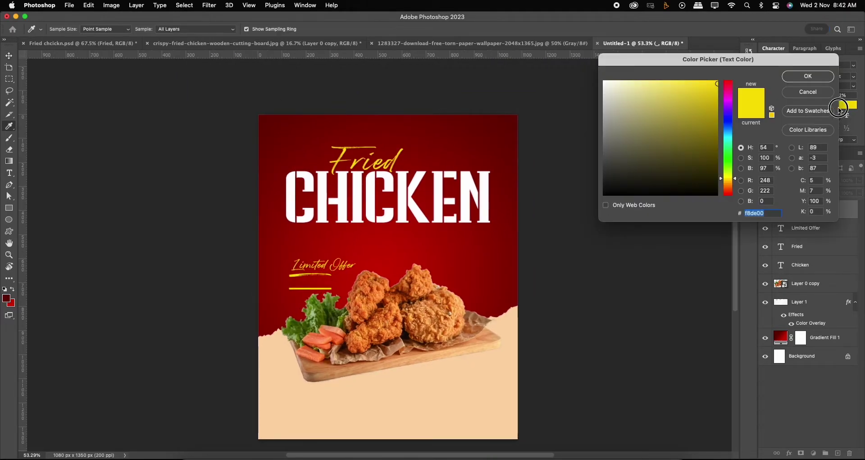
click(469, 186)
click(808, 75)
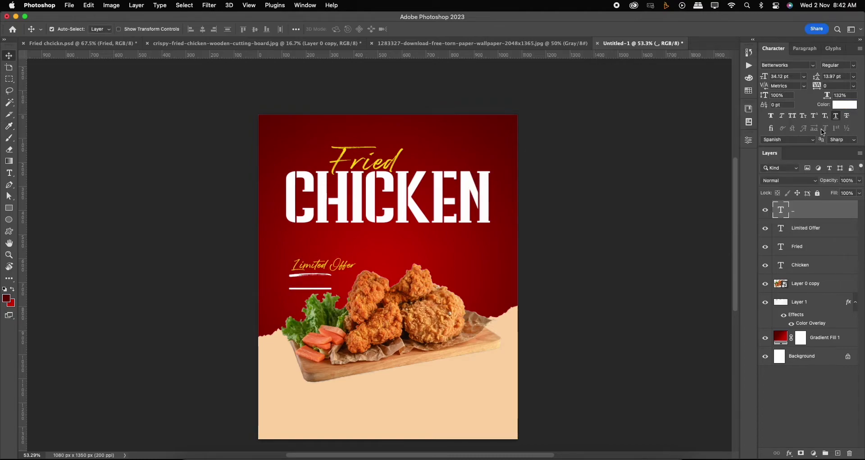
scroll(378, 255, up, 3)
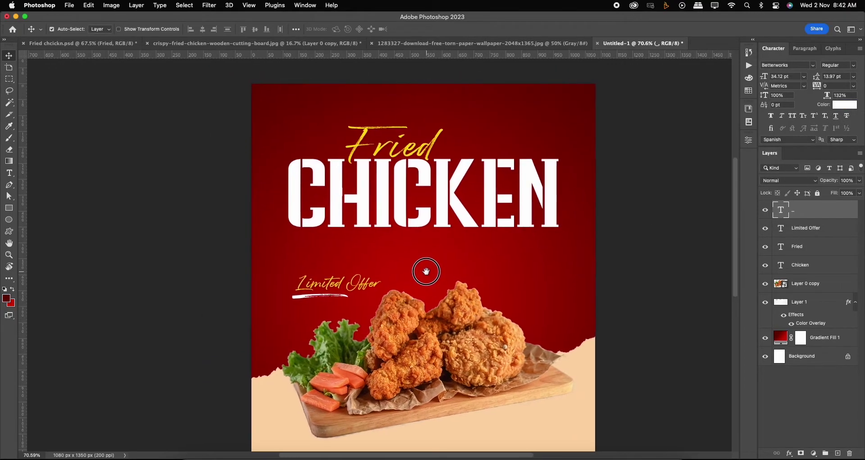
scroll(419, 273, up, 1)
Duplicate Limited Offer to the right and retype the copy as '60% off'.
click(315, 286)
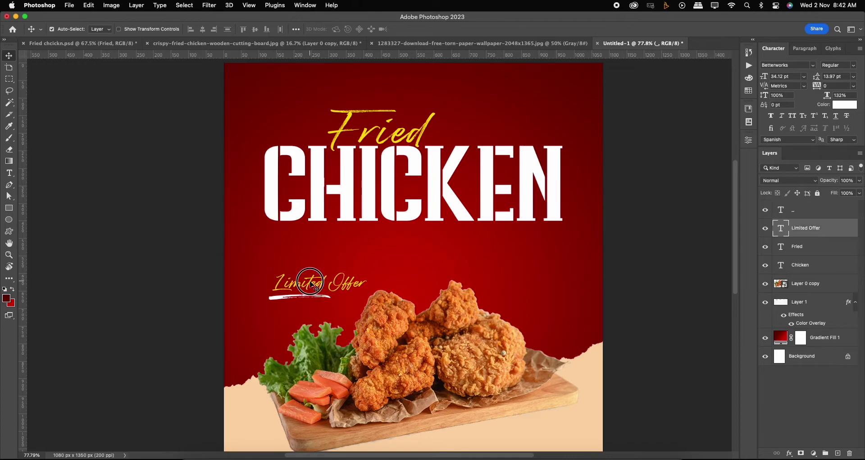
drag(316, 286, 536, 278)
double_click(536, 279)
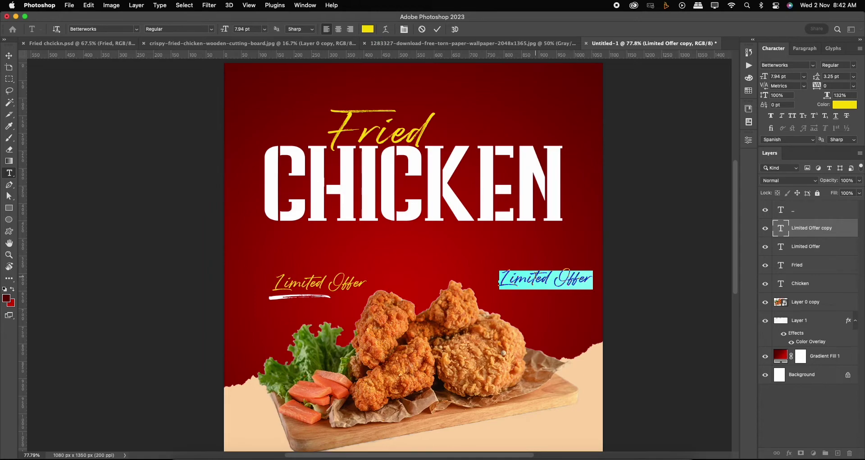
text(60)
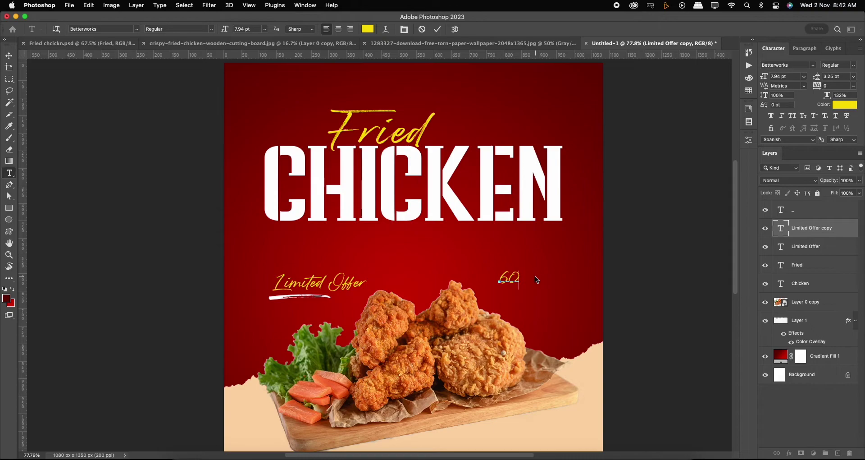
text(% o)
text(f)
click(436, 30)
Position 60% off on the right level with Limited Offer, then duplicate it below.
key(v)
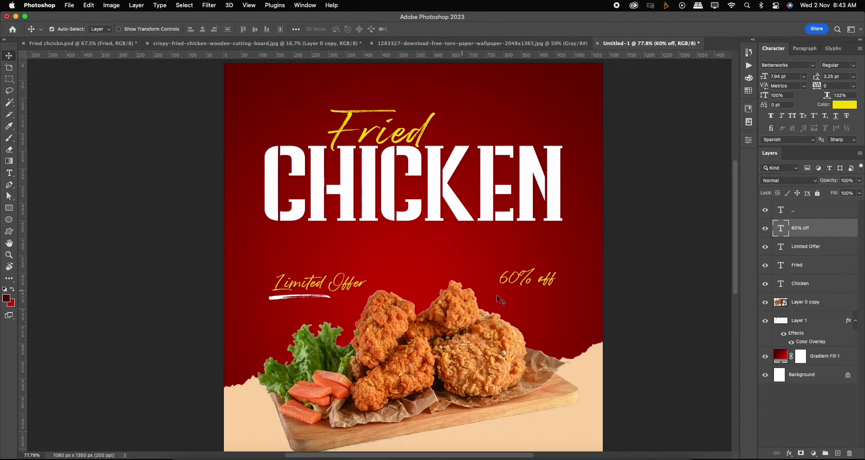
drag(524, 273, 541, 281)
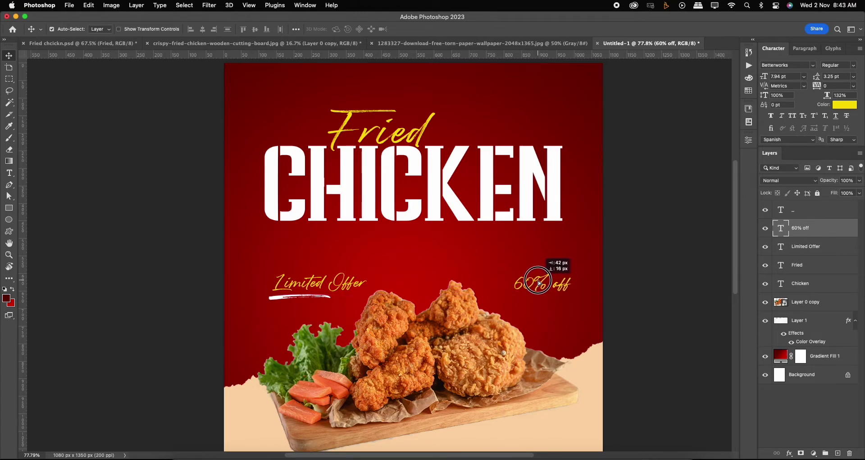
drag(541, 281, 536, 301)
Blank the 60% off copy into an underscore and colour it white from CHICKEN.
double_click(535, 299)
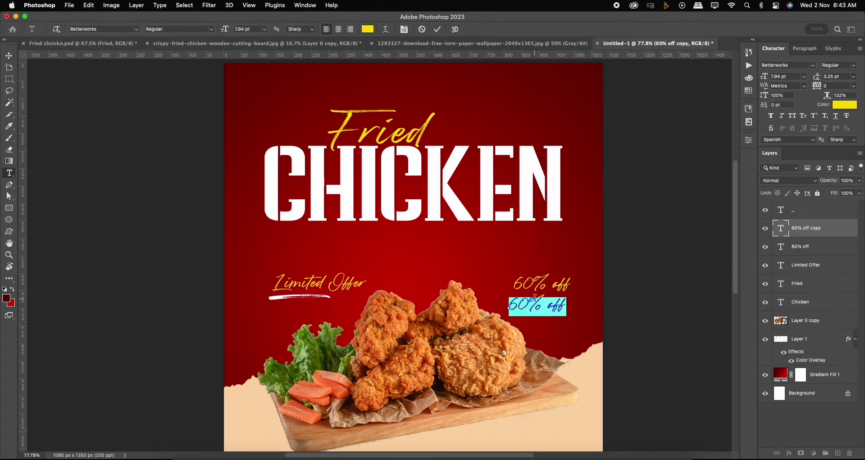
key(BackSpace)
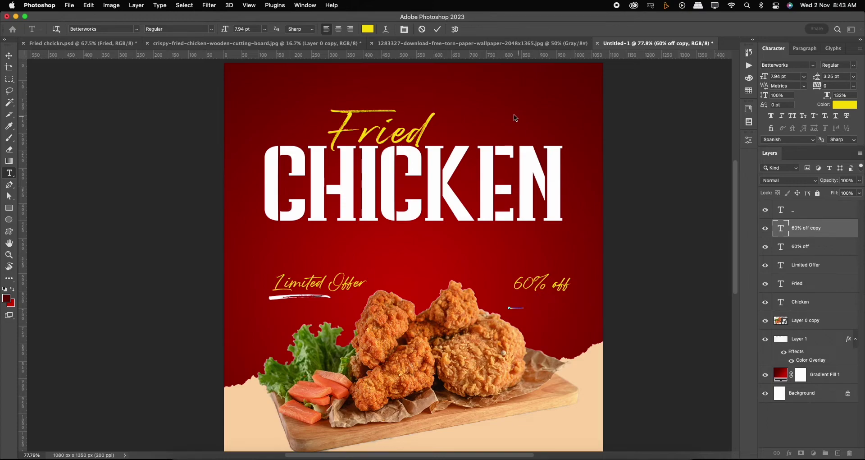
text(_)
key(ctrl+Return)
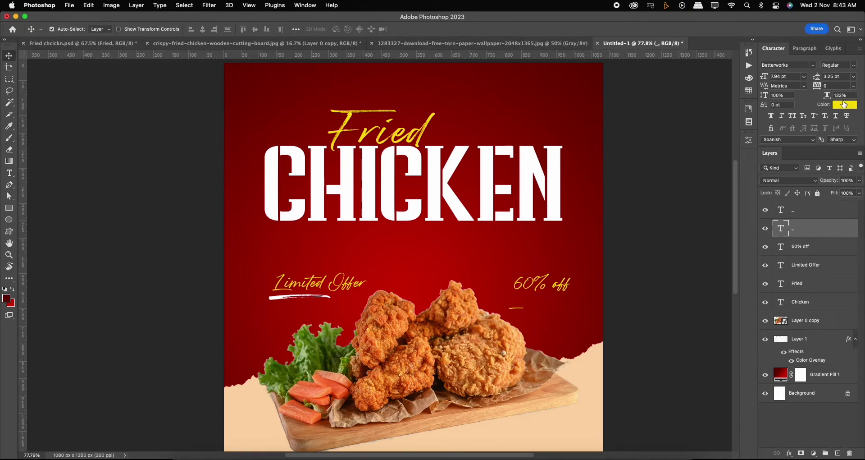
click(844, 104)
click(559, 171)
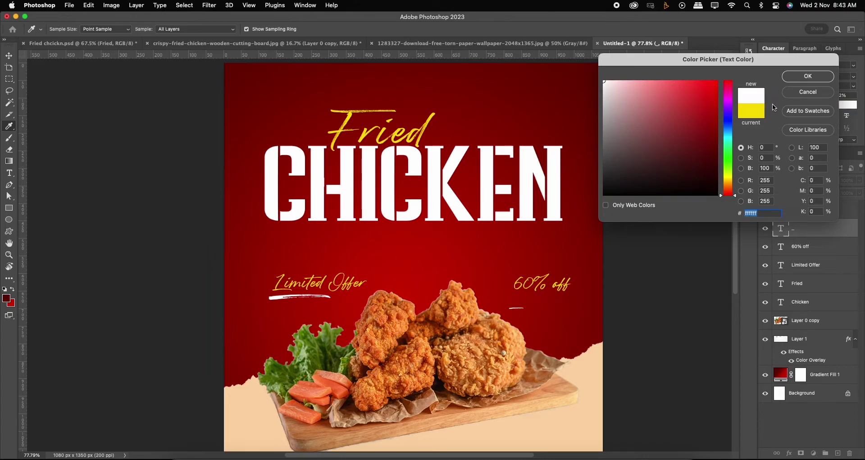
click(806, 76)
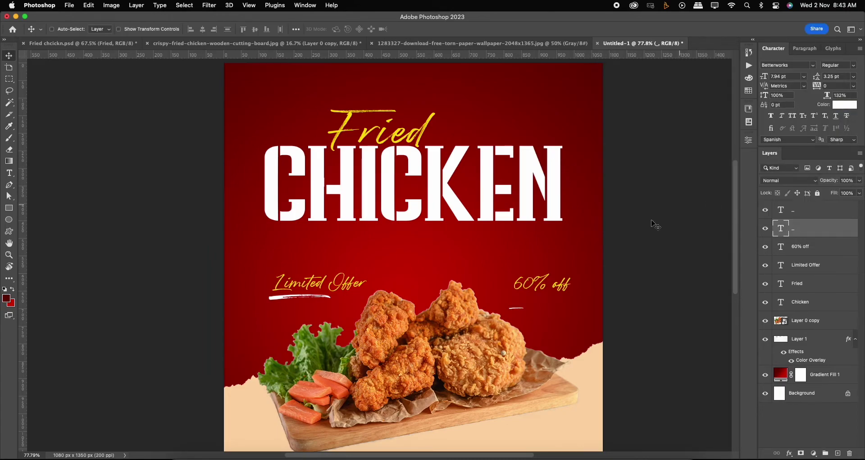
Scale and place the white underline just beneath 60% off.
key(ctrl+t)
drag(524, 296, 611, 269)
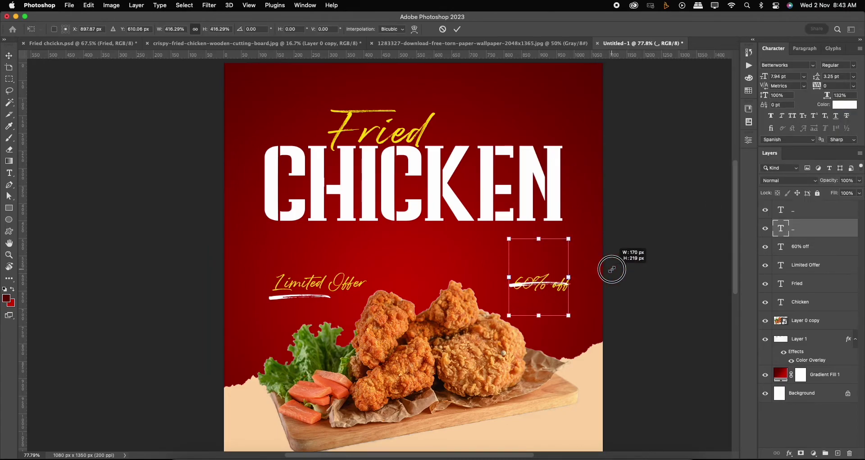
drag(548, 284, 543, 296)
scroll(553, 286, up, 5)
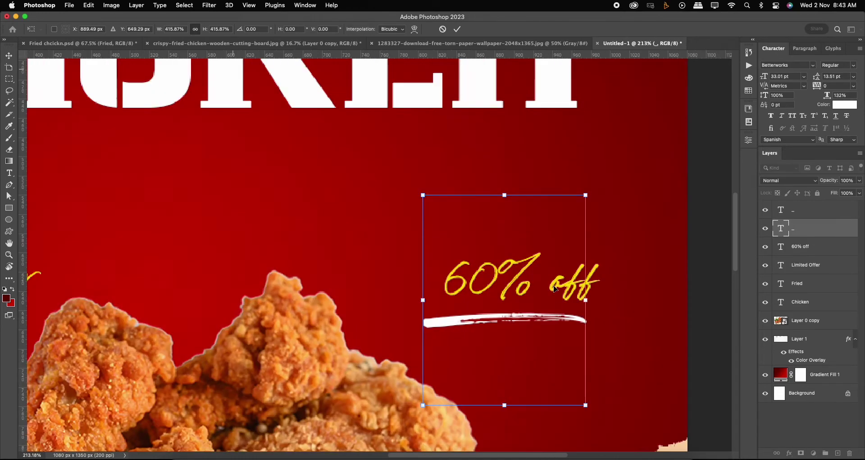
drag(585, 196, 559, 230)
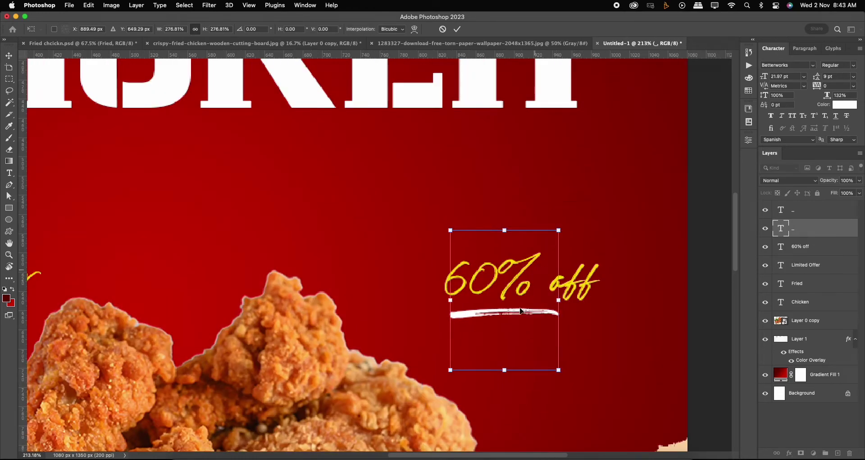
drag(501, 321, 499, 309)
key(Return)
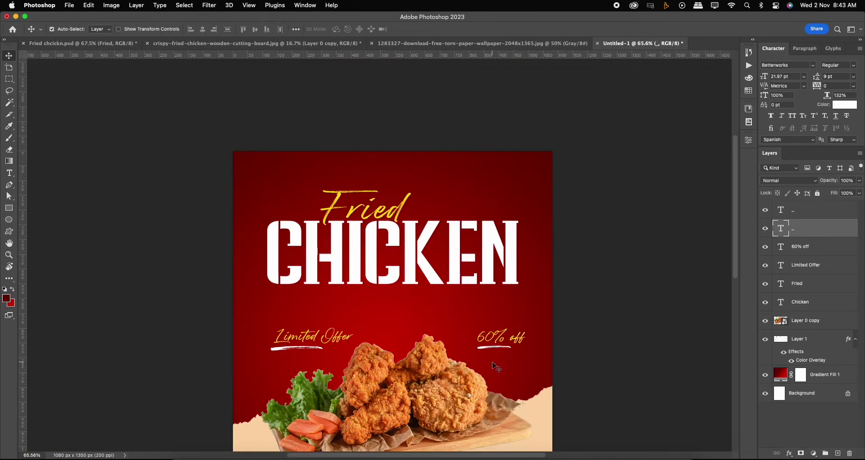
Duplicate 60% off down to the bottom of the poster.
key(ctrl+0)
scroll(486, 268, down, 5)
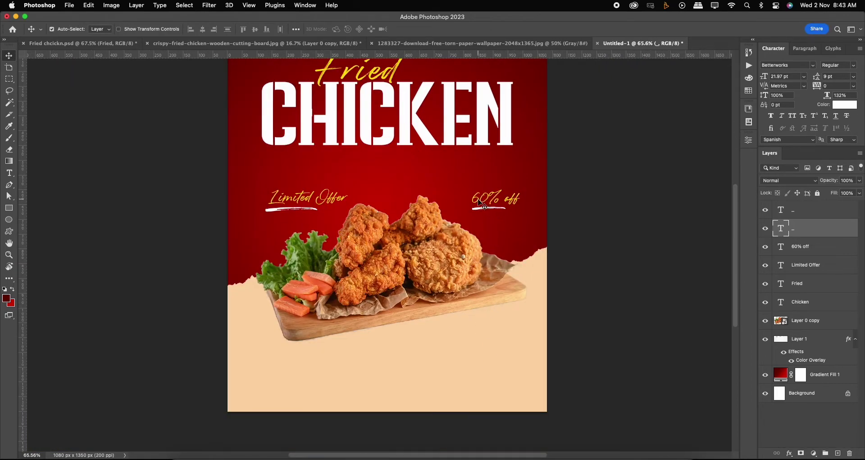
mouse_move(481, 201)
mouse_down()
mouse_move(377, 378)
mouse_move(395, 363)
mouse_up()
Colour the bottom copy dark red sampled from the poster background.
scroll(395, 363, up, 3)
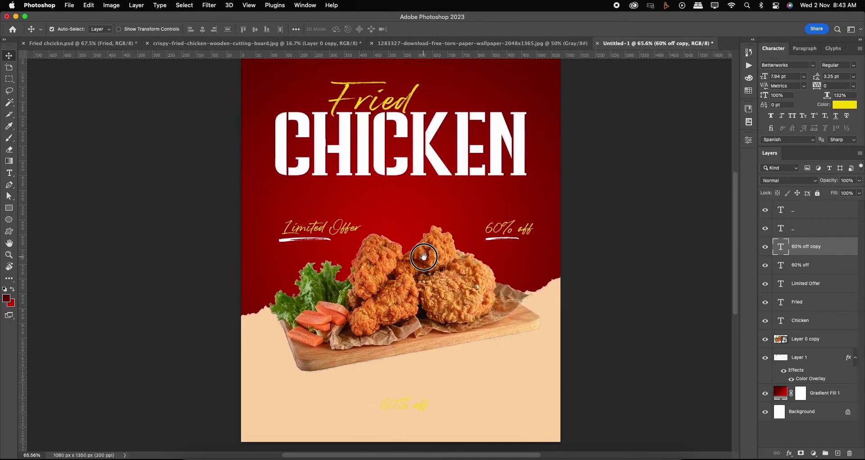
click(841, 106)
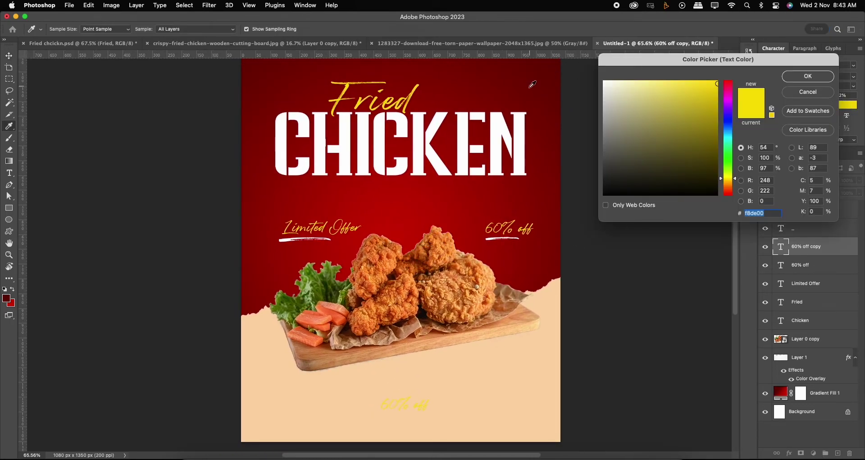
click(552, 66)
click(468, 92)
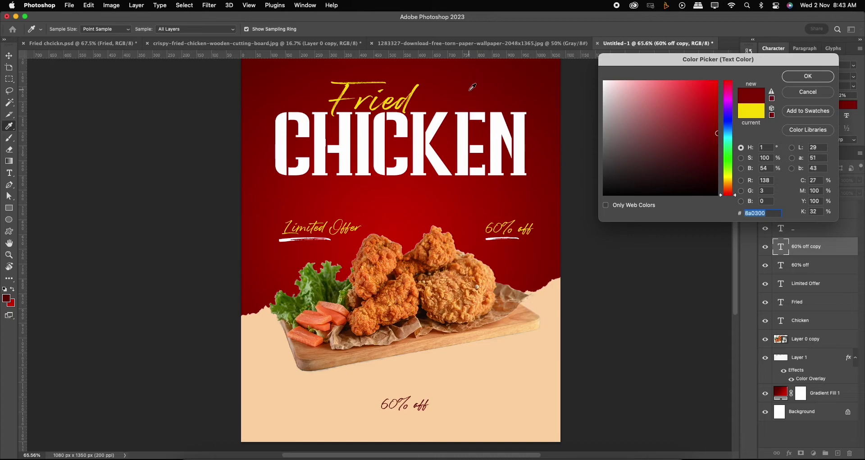
click(479, 193)
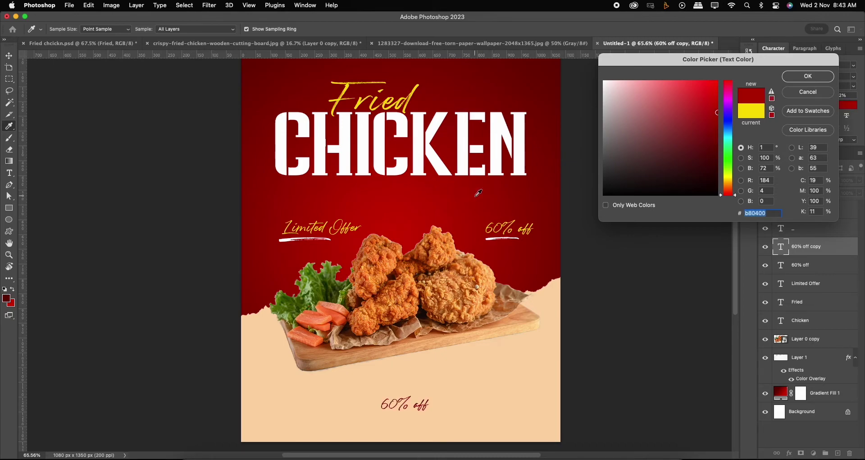
click(808, 76)
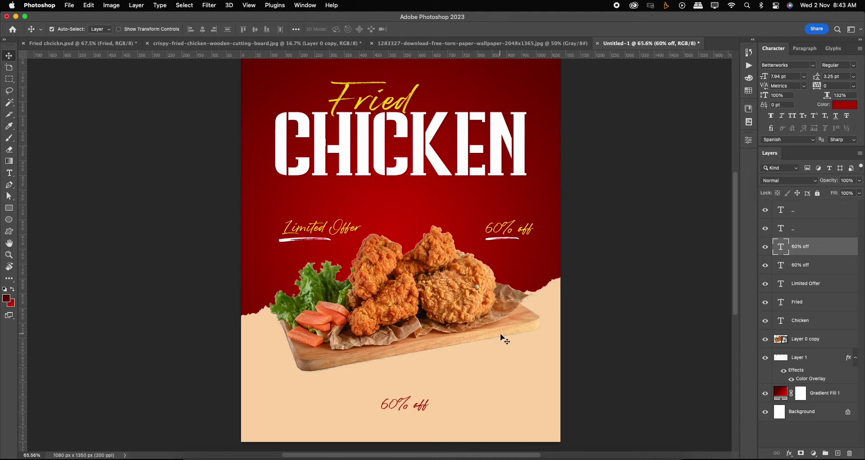
Retype the bottom text as 'Order Now' and enlarge it to about 144%.
double_click(781, 246)
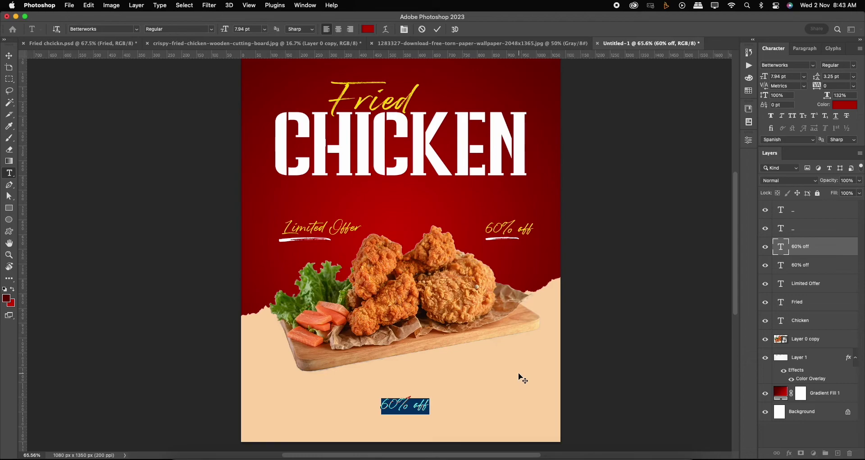
text(Or)
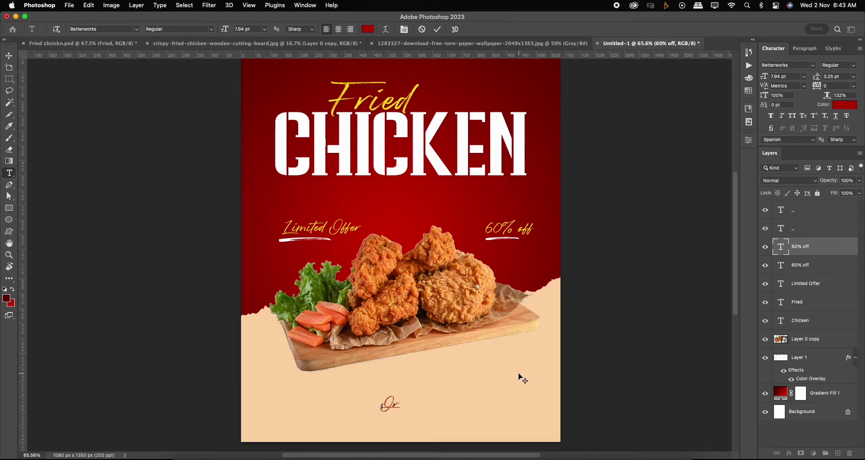
text(der)
text( Now)
key(ctrl+Return)
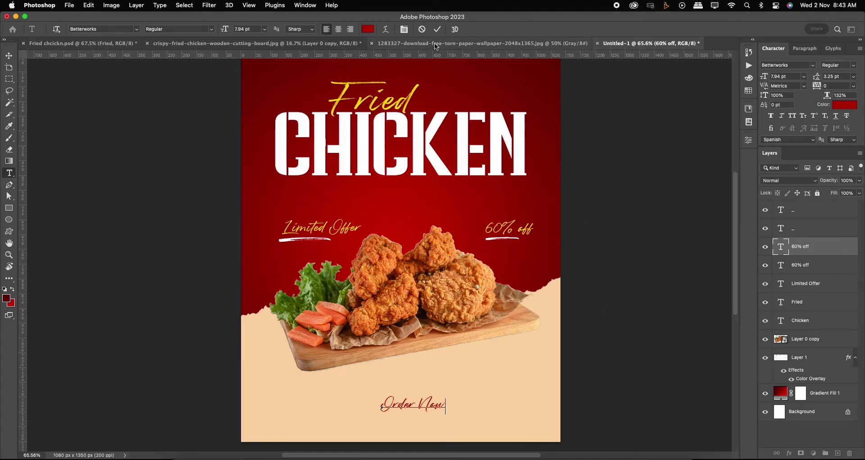
key(v)
key(ctrl+t)
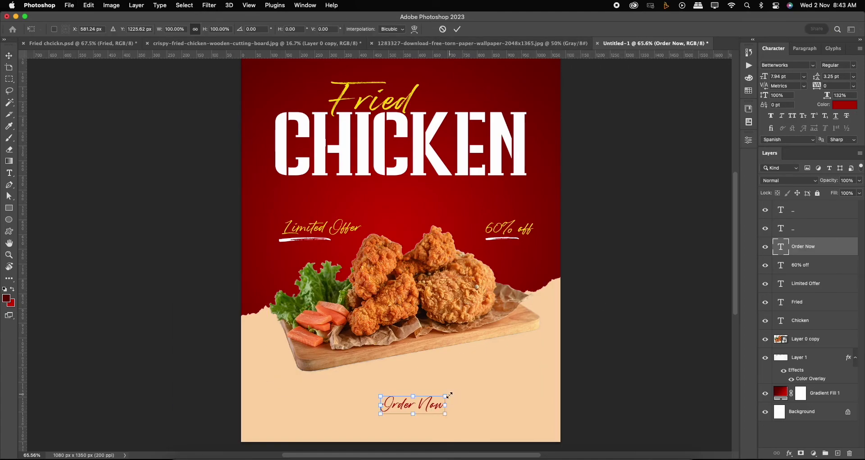
drag(445, 395, 465, 378)
drag(441, 406, 430, 432)
key(Return)
Add a red underscore underline scaled about 408% just under Order Now.
double_click(431, 430)
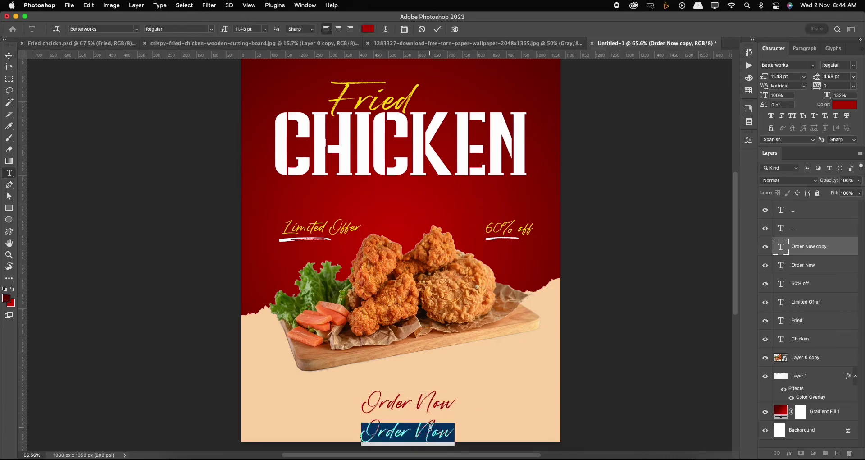
key(BackSpace)
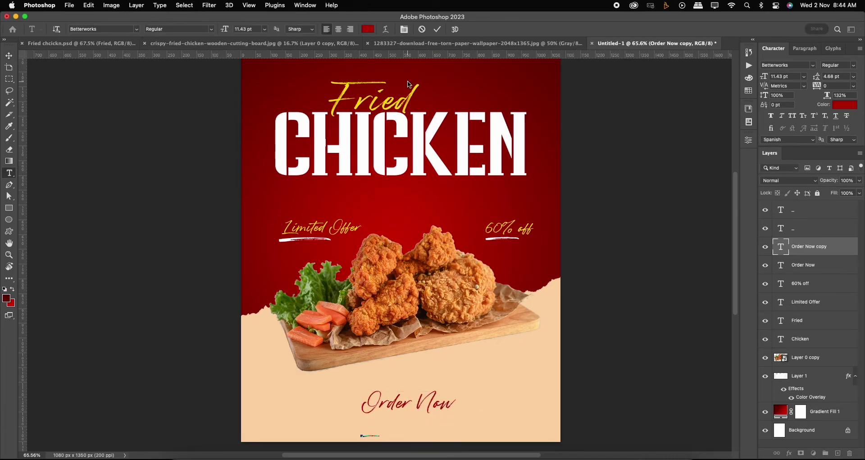
click(437, 29)
key(ctrl+t)
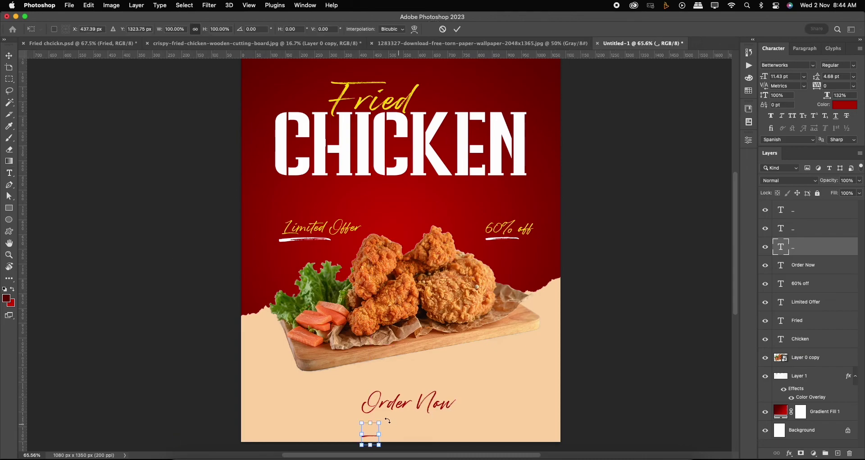
drag(378, 423, 430, 397)
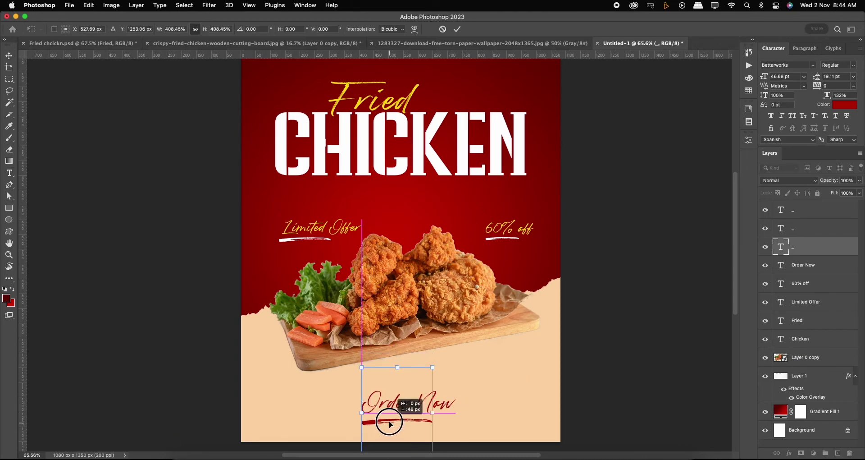
drag(390, 439, 387, 421)
key(Return)
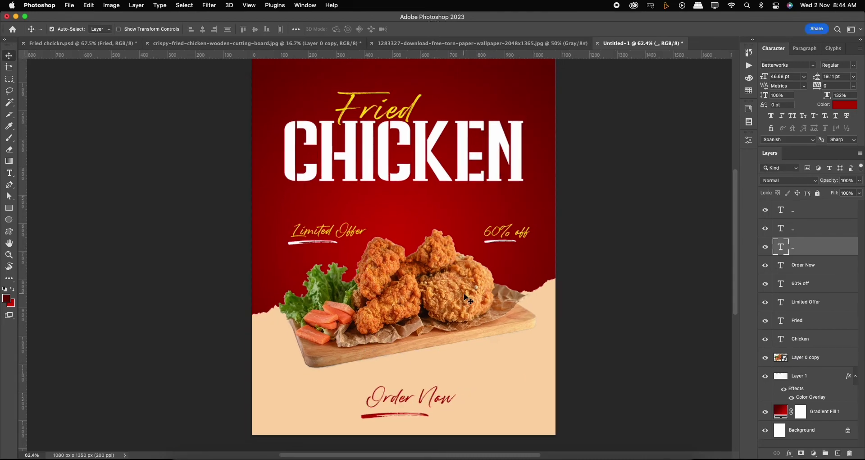
key(ctrl+0)
scroll(455, 291, down, 2)
scroll(454, 291, down, 1)
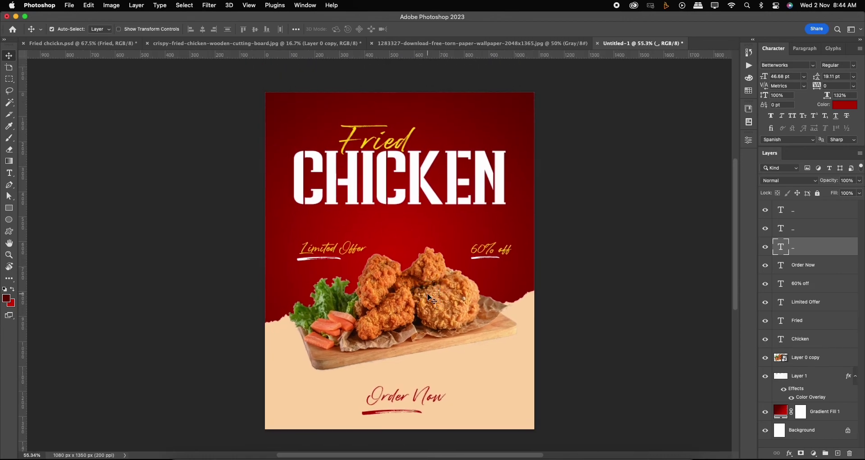